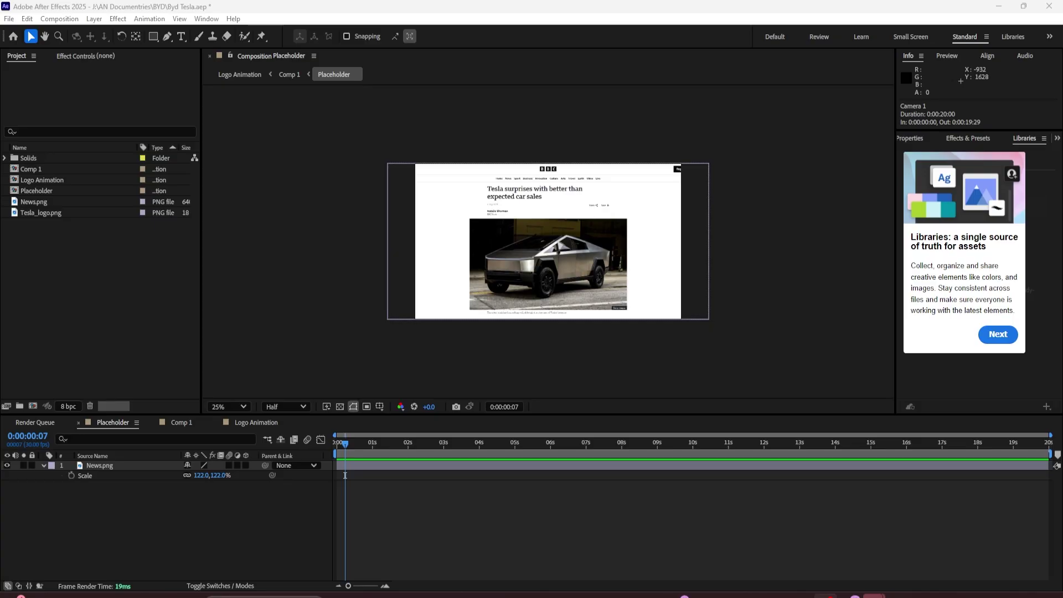
- Create a 1920x1080, 30 fps, 20-second composition named Tesla Logo and place Tesla_logo.png in it
left_click(33, 407)
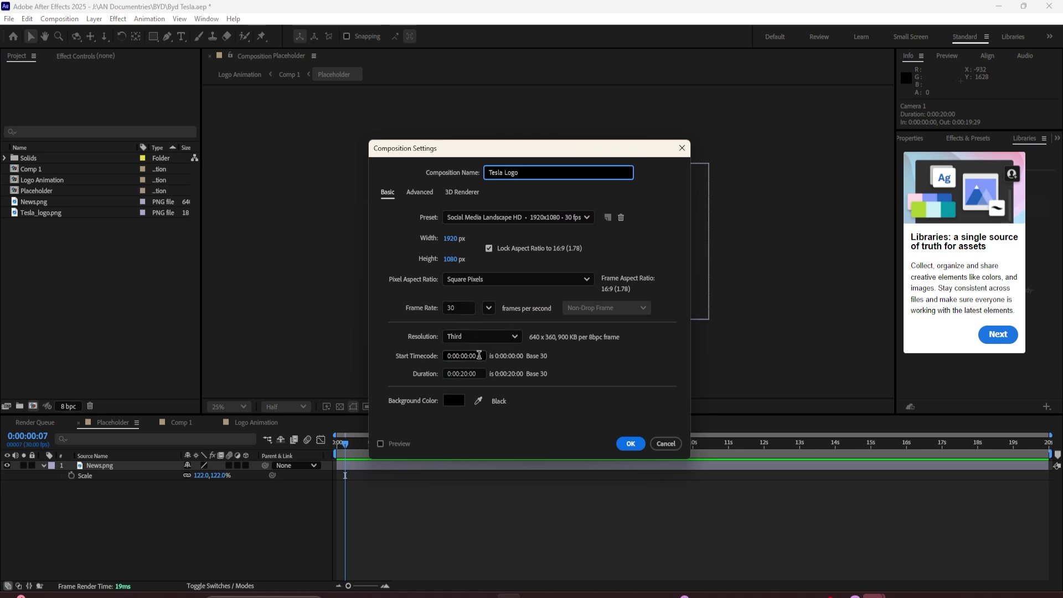
left_click(629, 444)
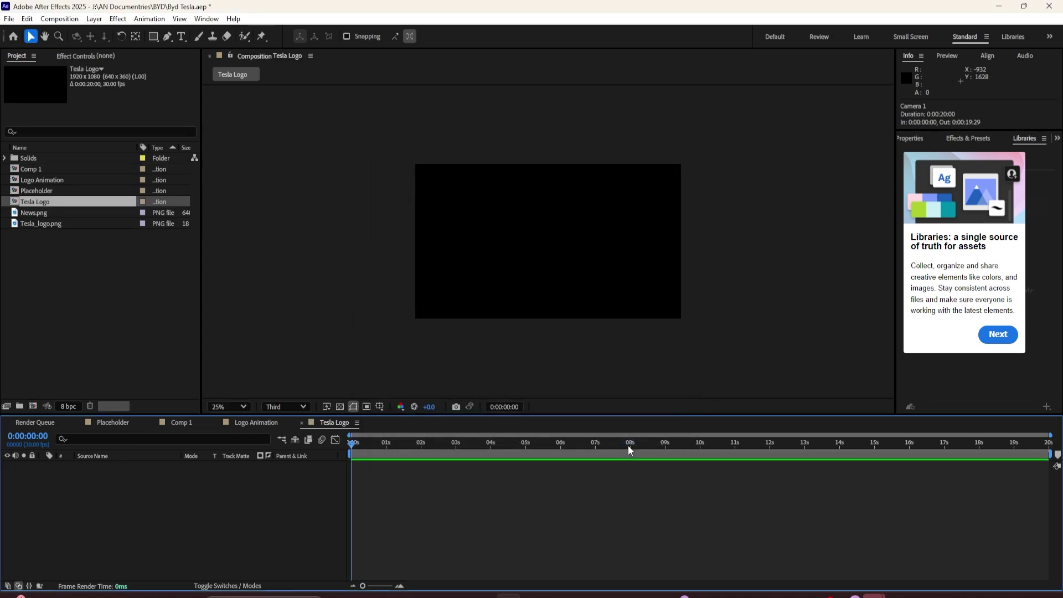
left_click(94, 308)
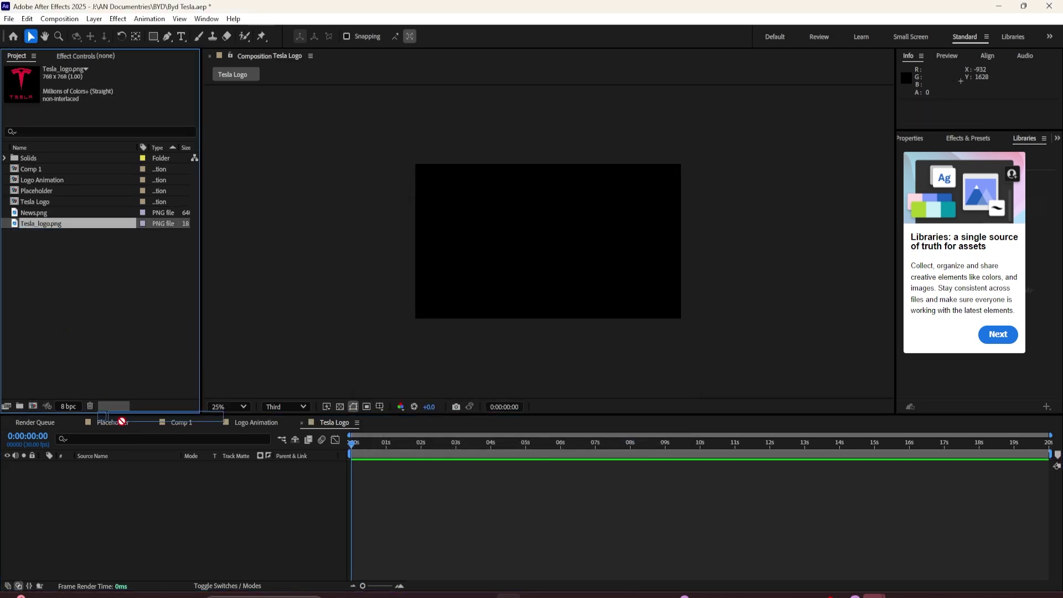
left_click_drag(128, 500, 127, 501)
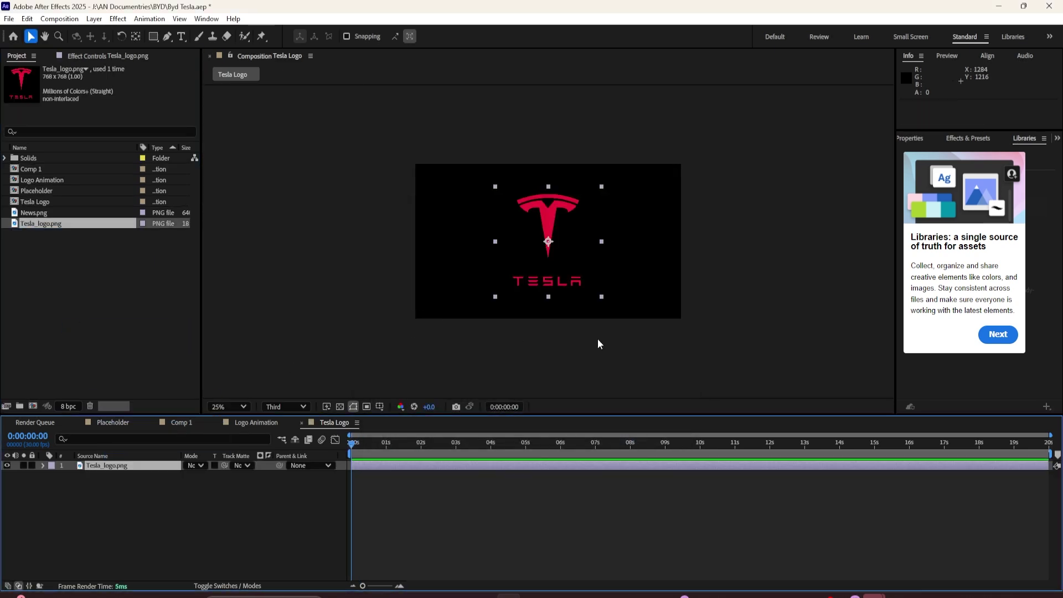
- Auto-trace the Tesla_logo.png layer onto a new layer and hide the original logo layer
left_click(113, 468)
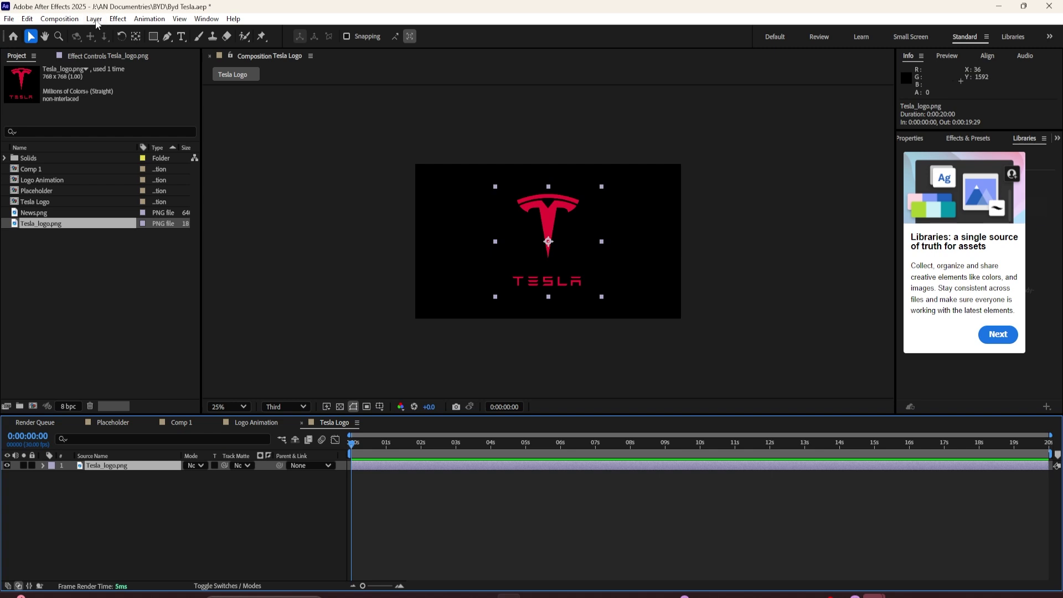
left_click(95, 20)
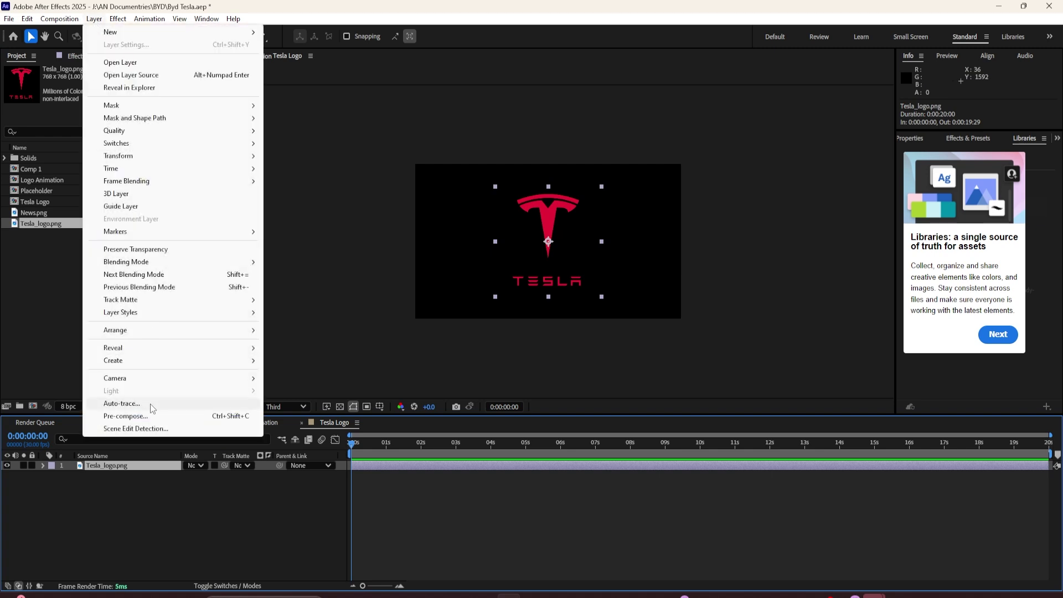
left_click(128, 404)
left_click(553, 411)
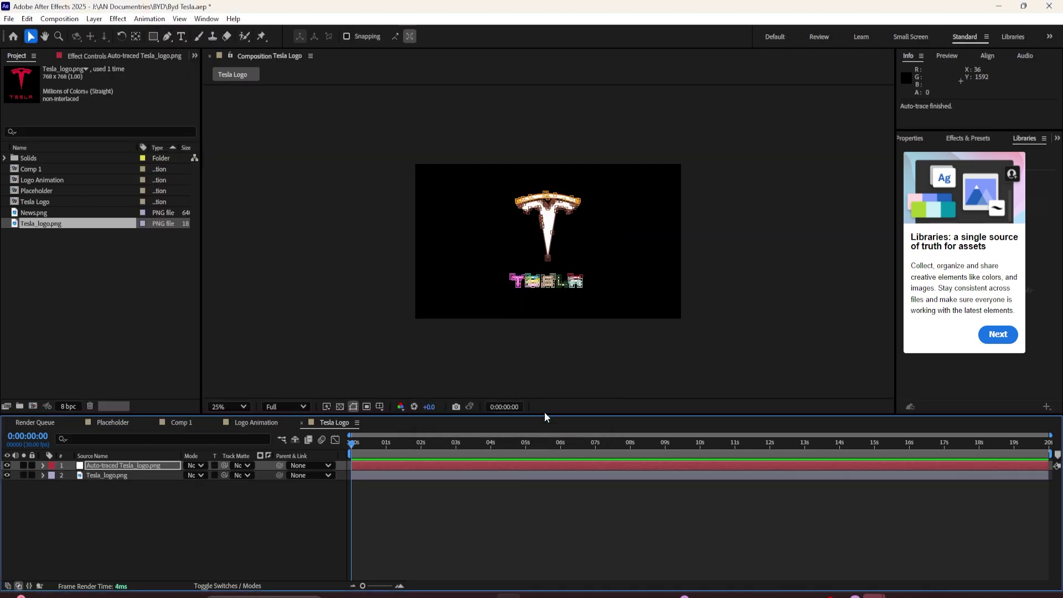
left_click(127, 498)
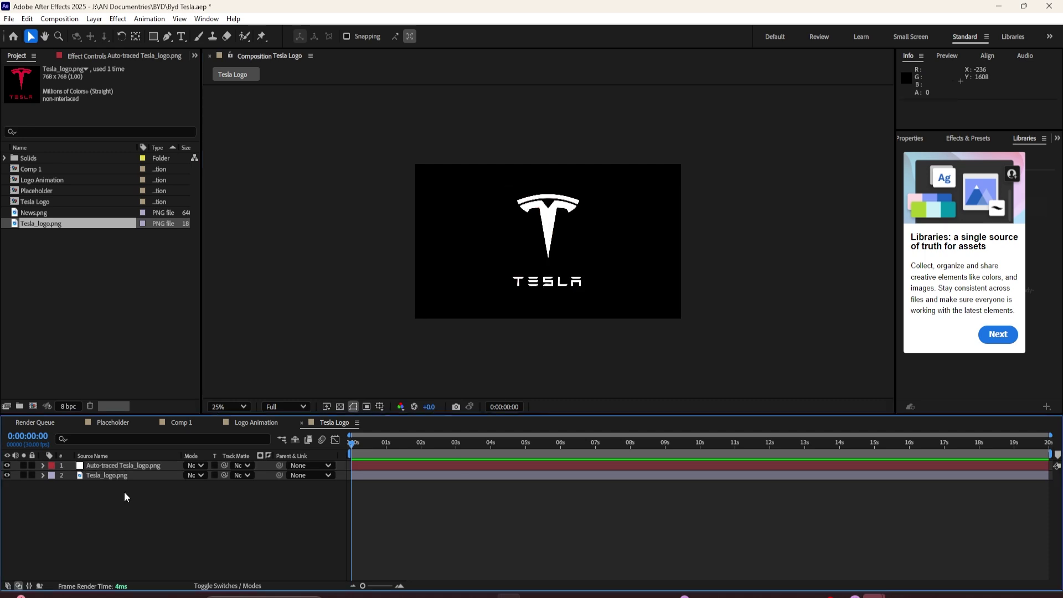
left_click(26, 475)
- Apply the Video Copilot Saber effect to the auto-traced logo layer and choose the Electric preset
left_click(141, 467)
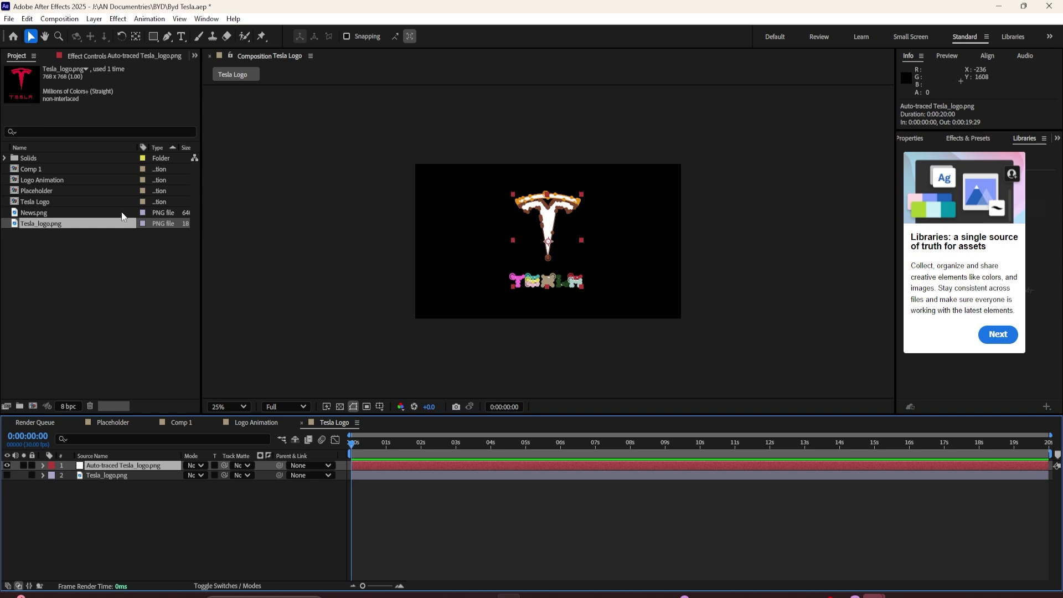
left_click(95, 19)
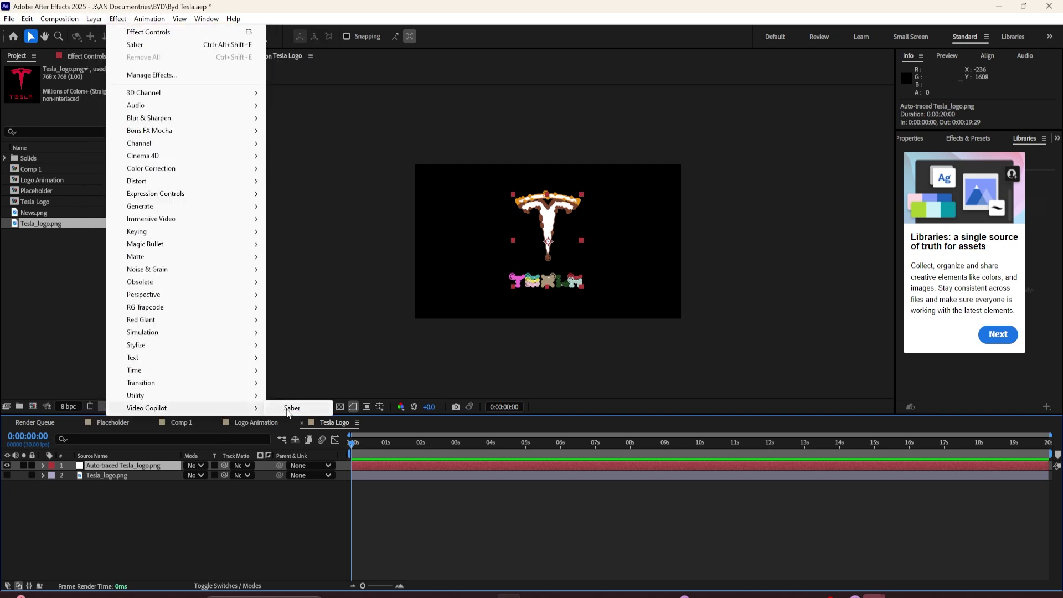
left_click(290, 408)
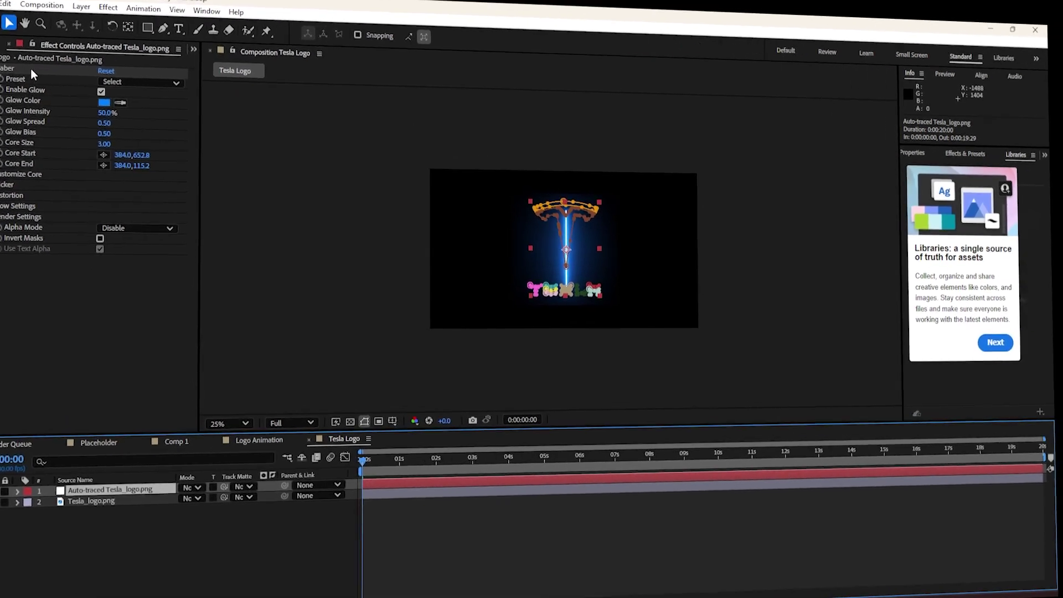
left_click(156, 71)
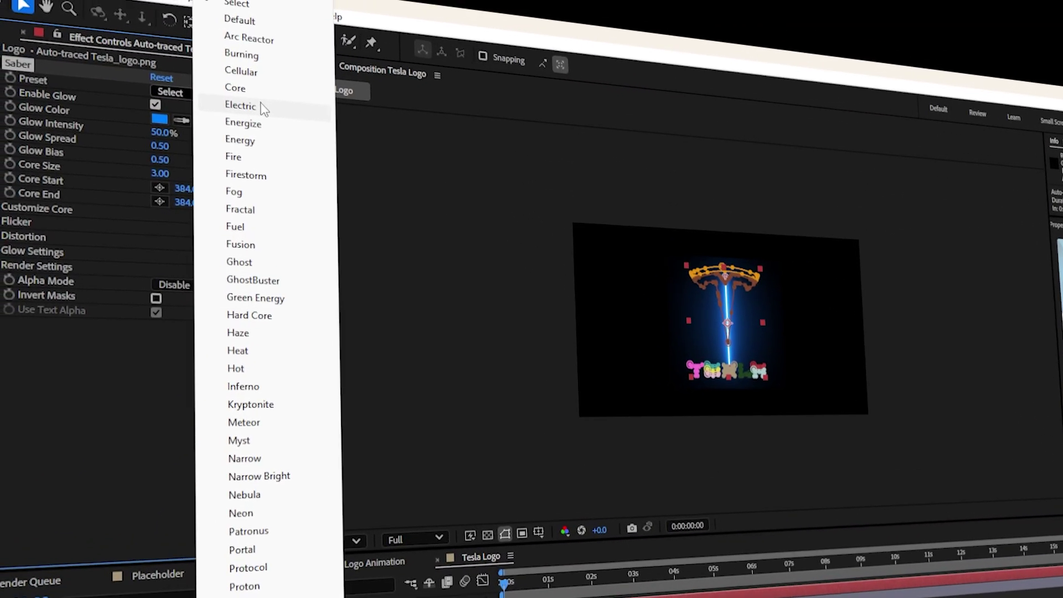
left_click(321, 114)
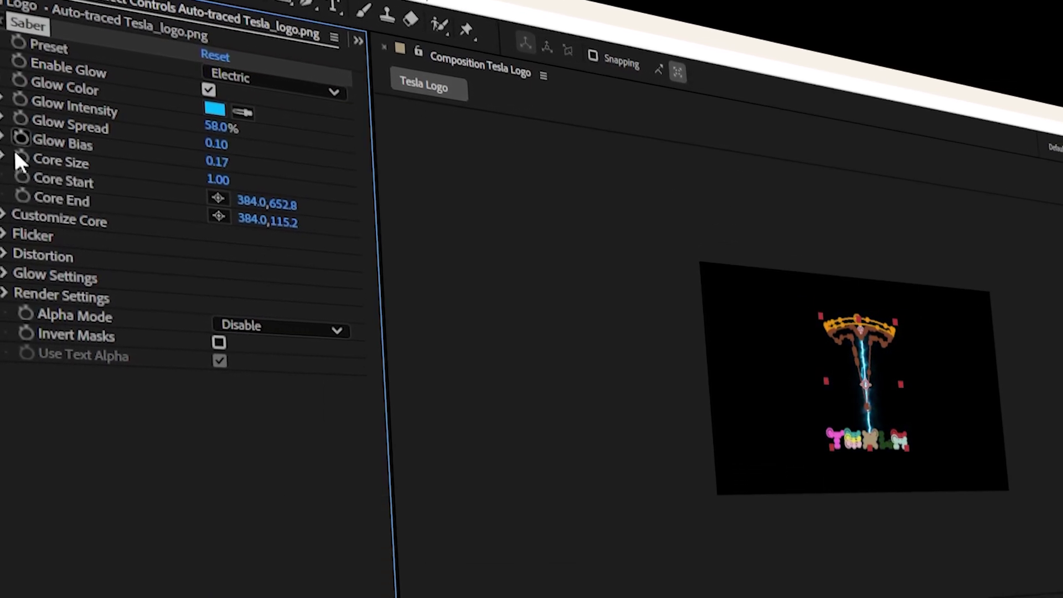
- Set Saber's core type to Layer Masks so the glow follows the traced logo outlines
left_click(3, 208)
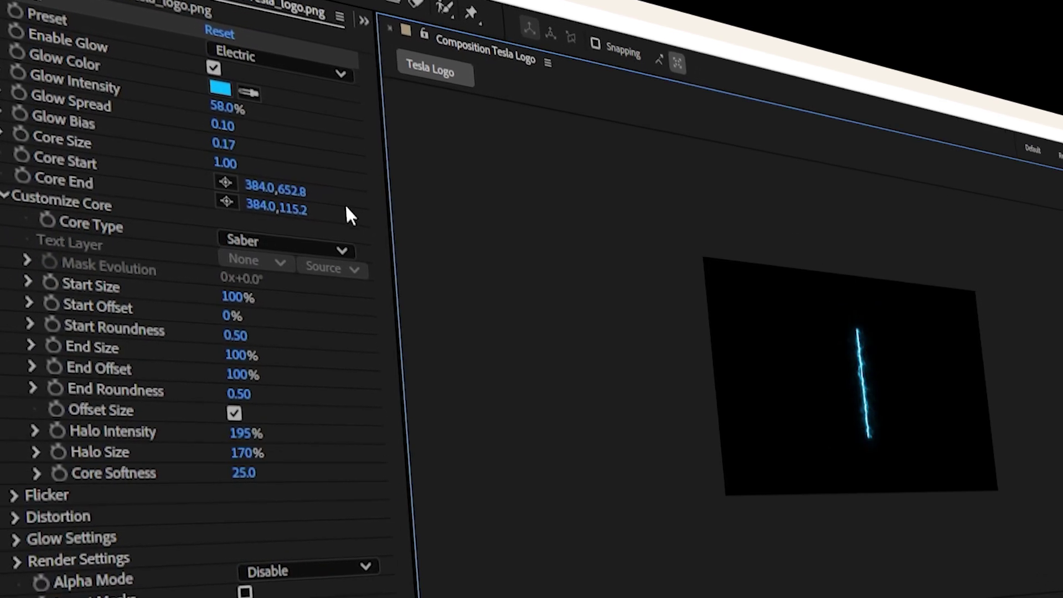
left_click(338, 246)
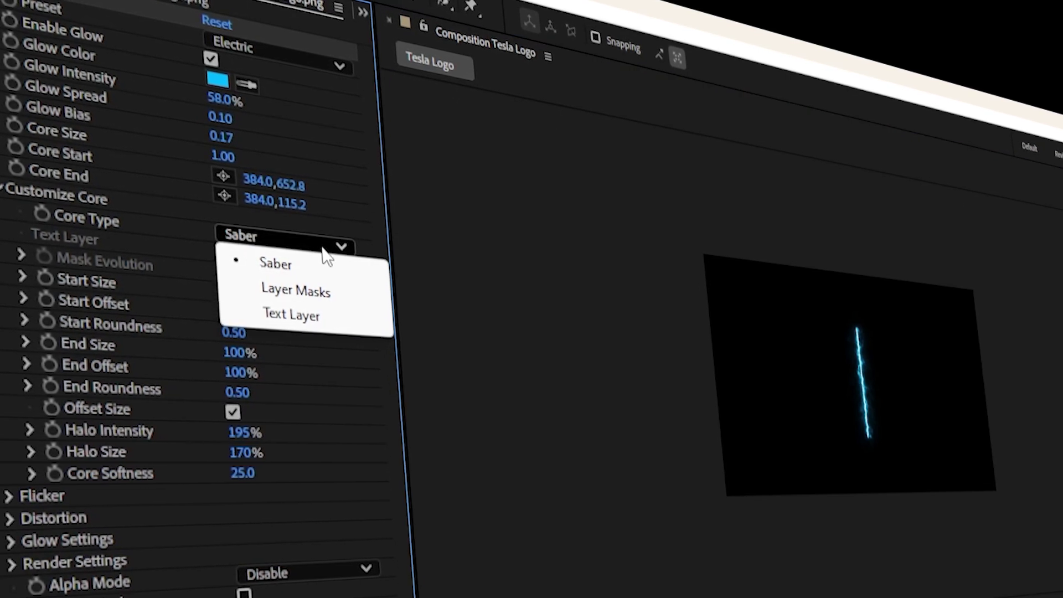
left_click(325, 295)
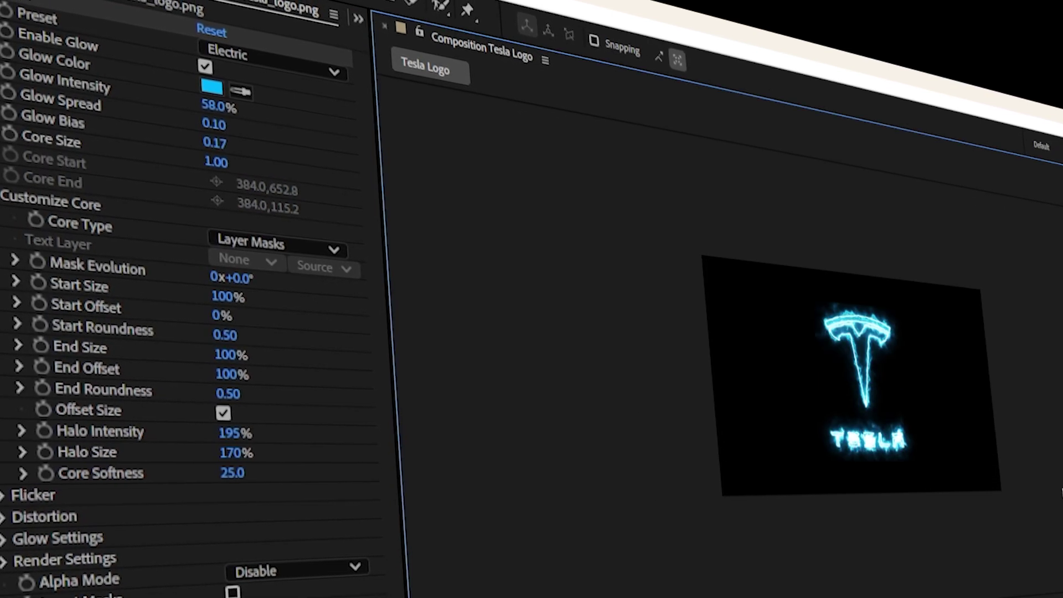
key("period")
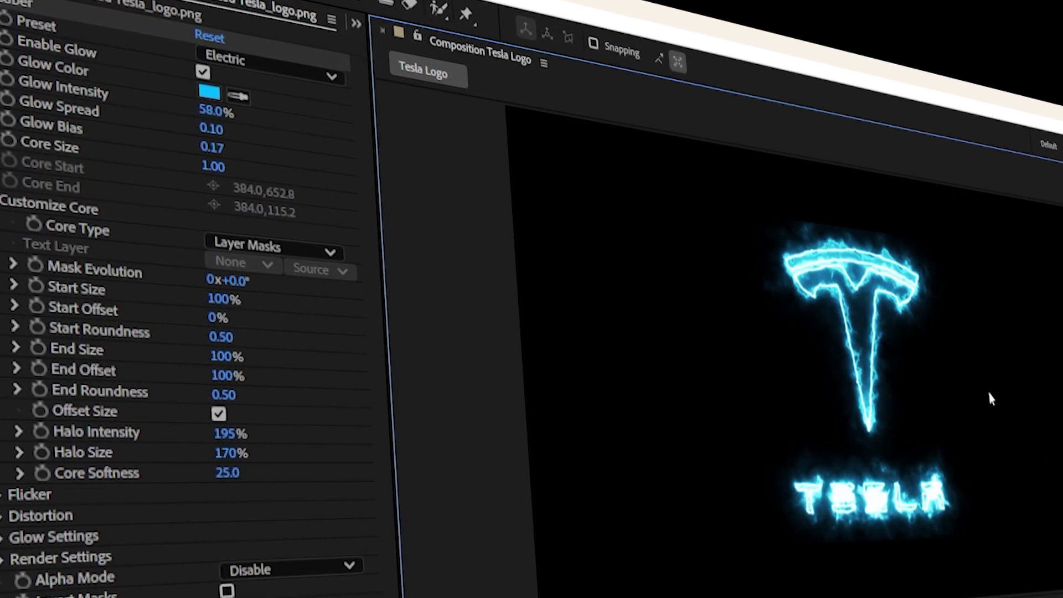
- Expand Saber's Glow Settings and Render Settings to review the glow and motion blur options
left_click(51, 535)
scroll(348, 538, "down", 3)
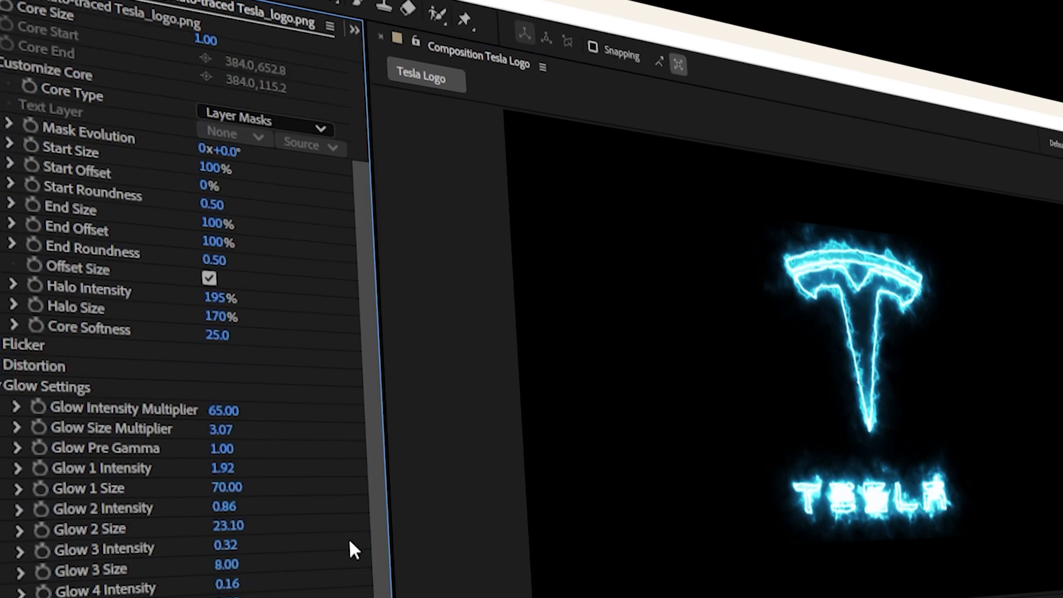
scroll(301, 531, "down", 6)
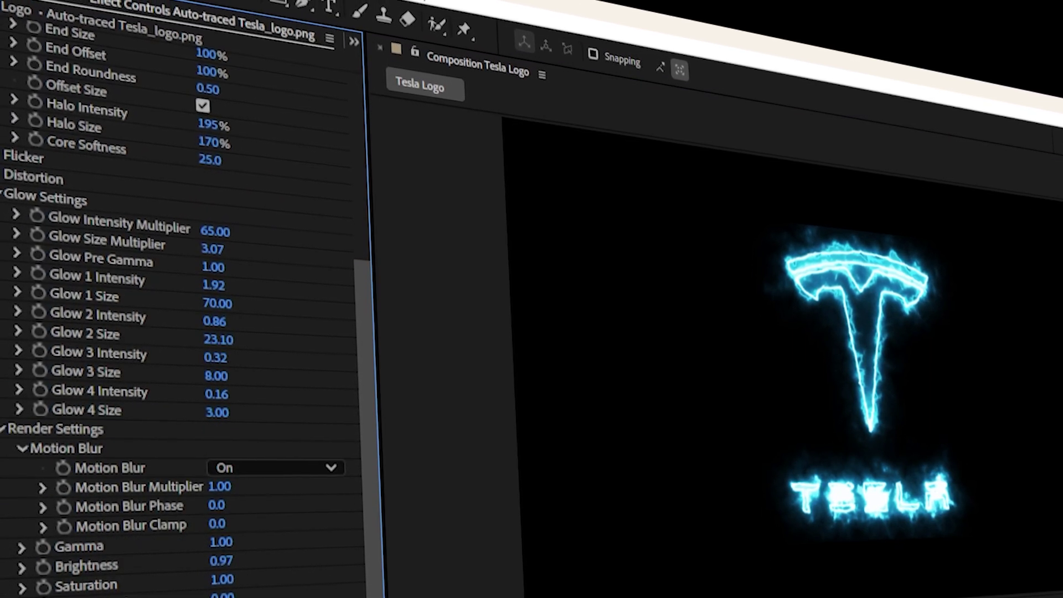
key("ctrl+a")
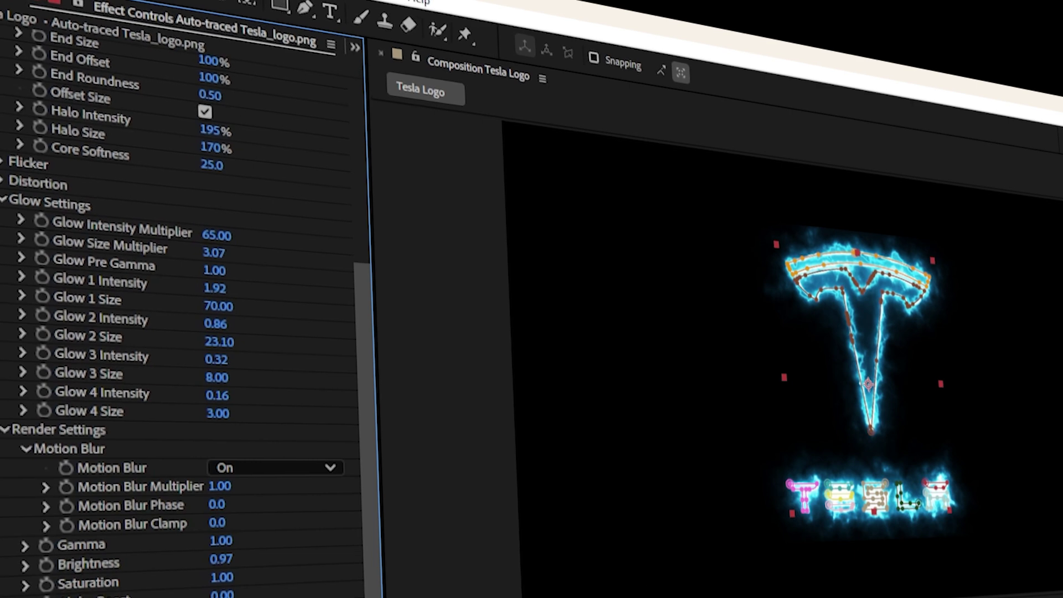
left_click(669, 553)
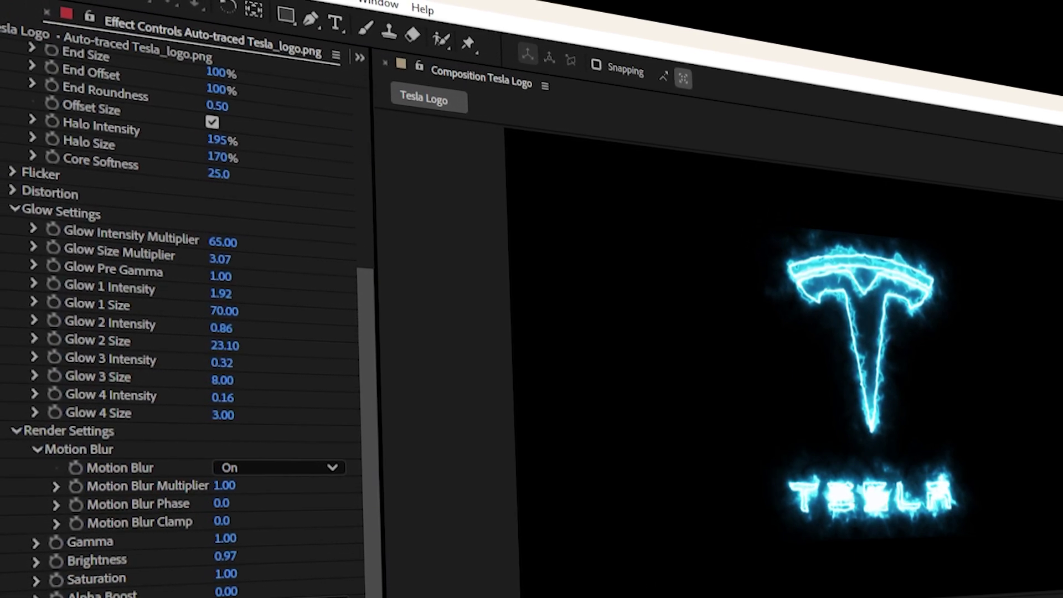
- Enable Mask Randomization in Saber's Flicker settings
scroll(122, 407, "up", 8)
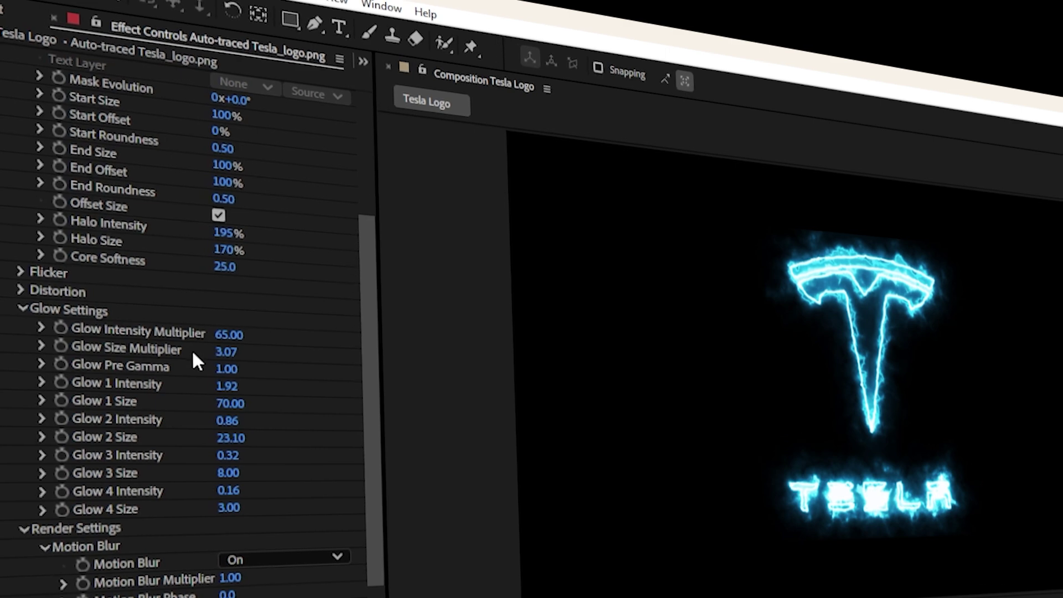
scroll(112, 433, "down", 3)
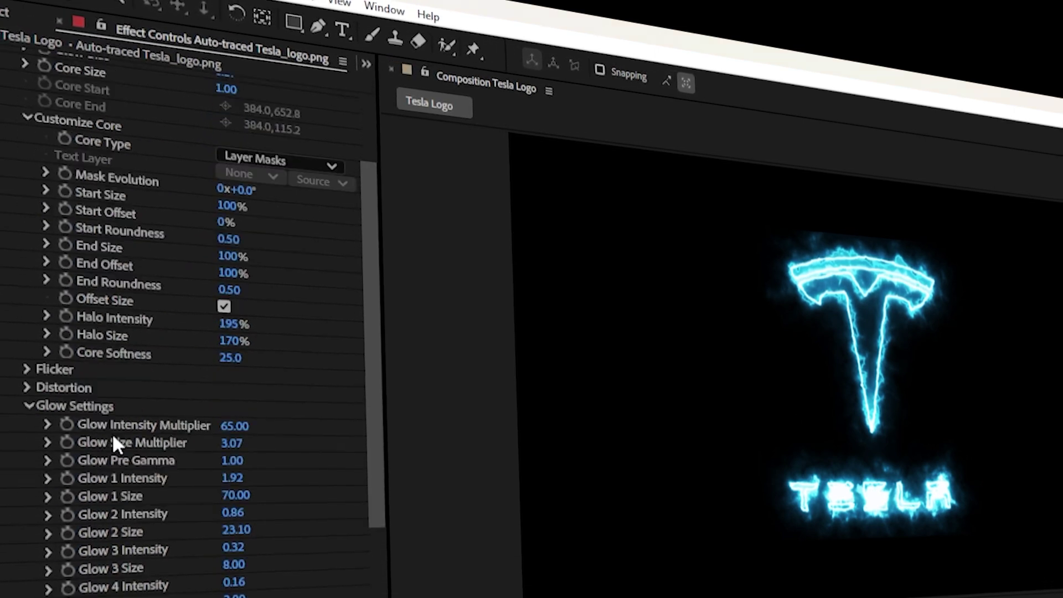
left_click(32, 368)
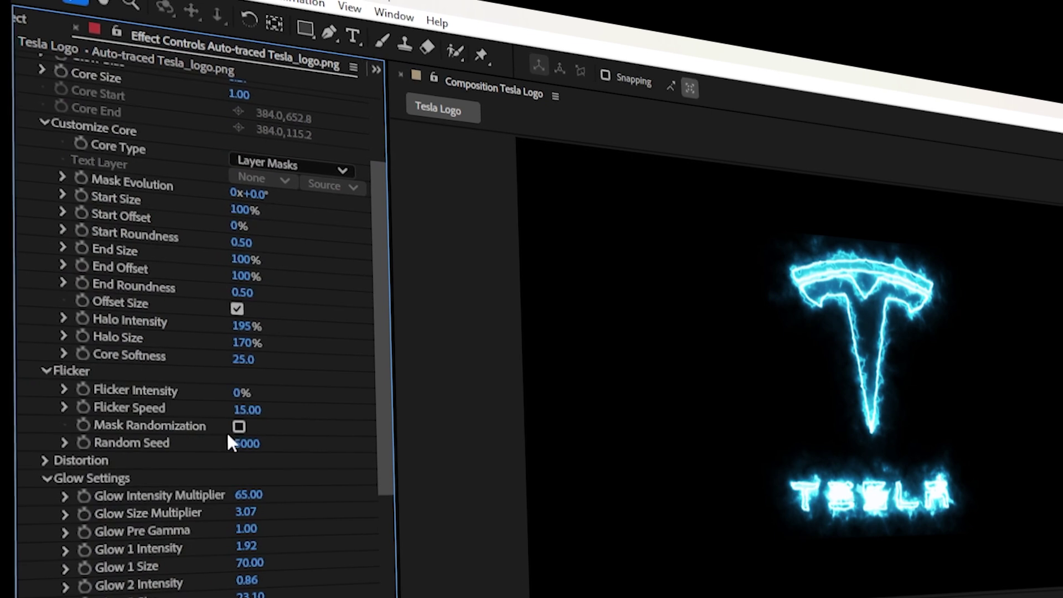
left_click(241, 426)
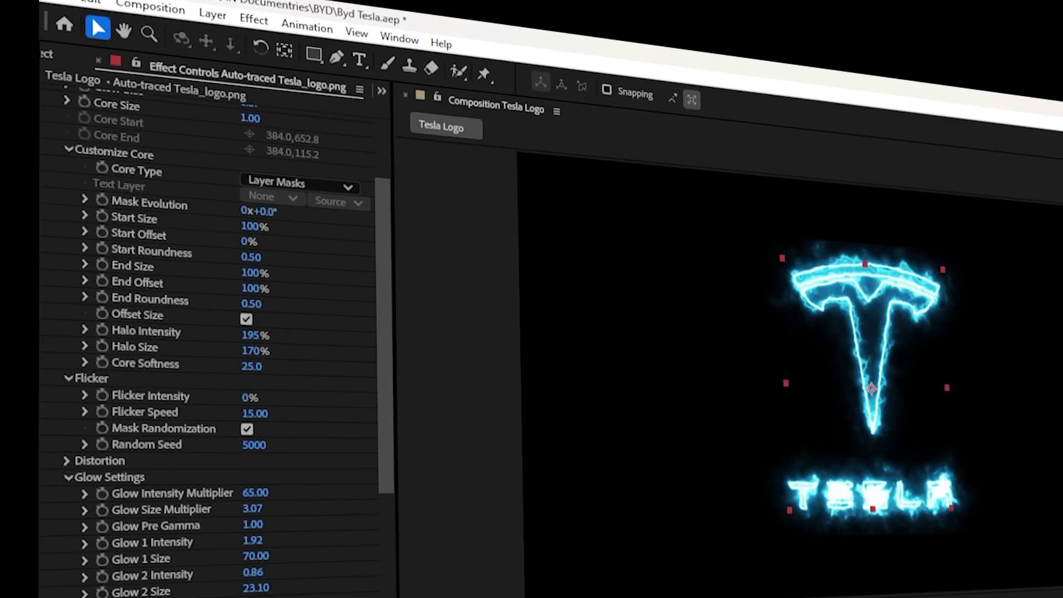
- Set the Core Distortion's type to Smoke, keeping Smoke as the Glow Distortion's type
left_click(62, 461)
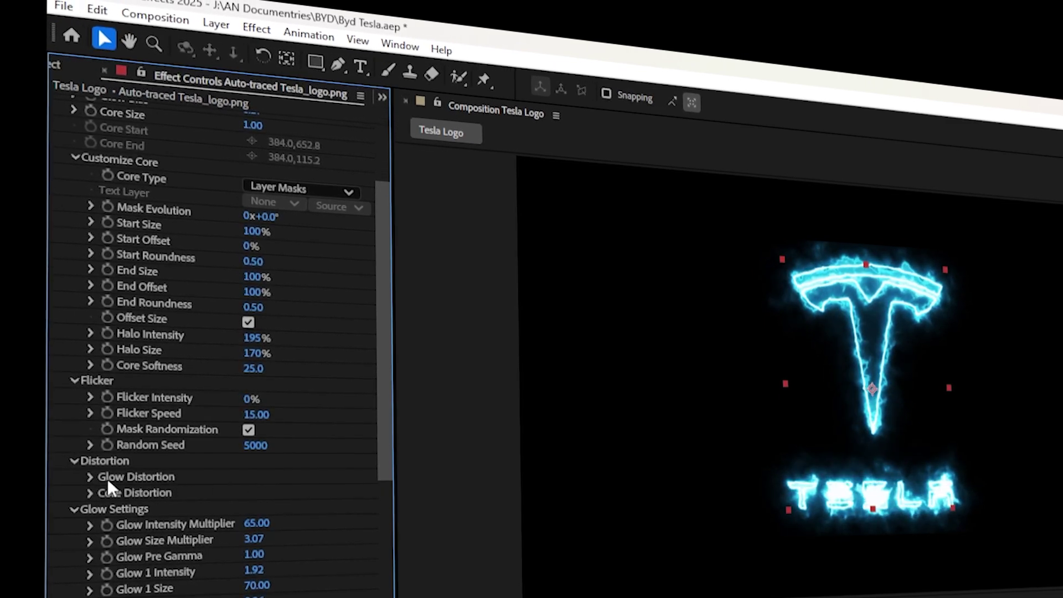
left_click(95, 476)
scroll(215, 484, "down", 2)
scroll(315, 499, "down", 5)
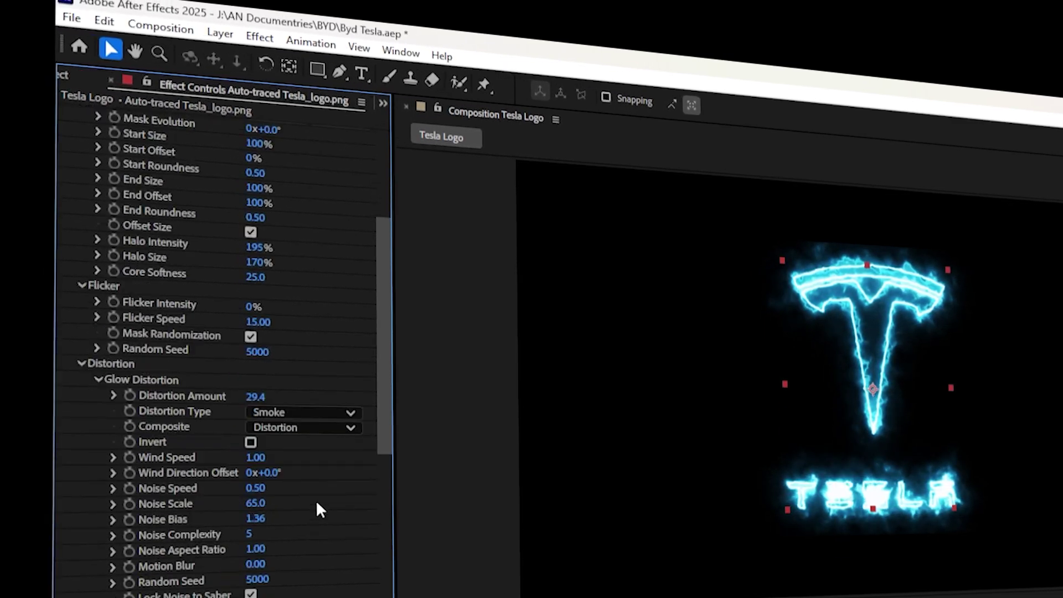
left_click(341, 339)
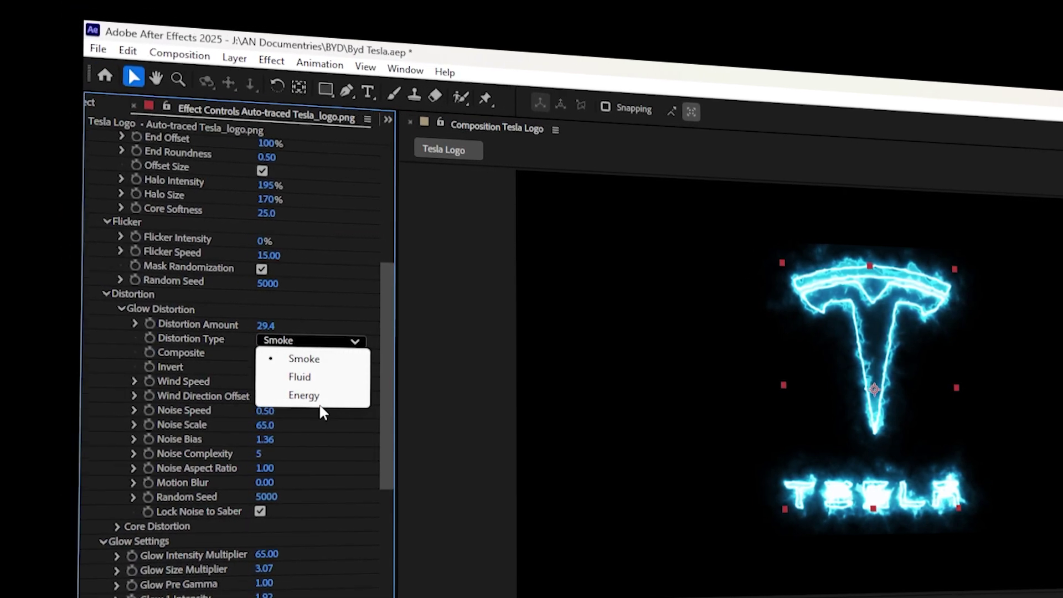
key("Escape")
scroll(142, 523, "down", 4)
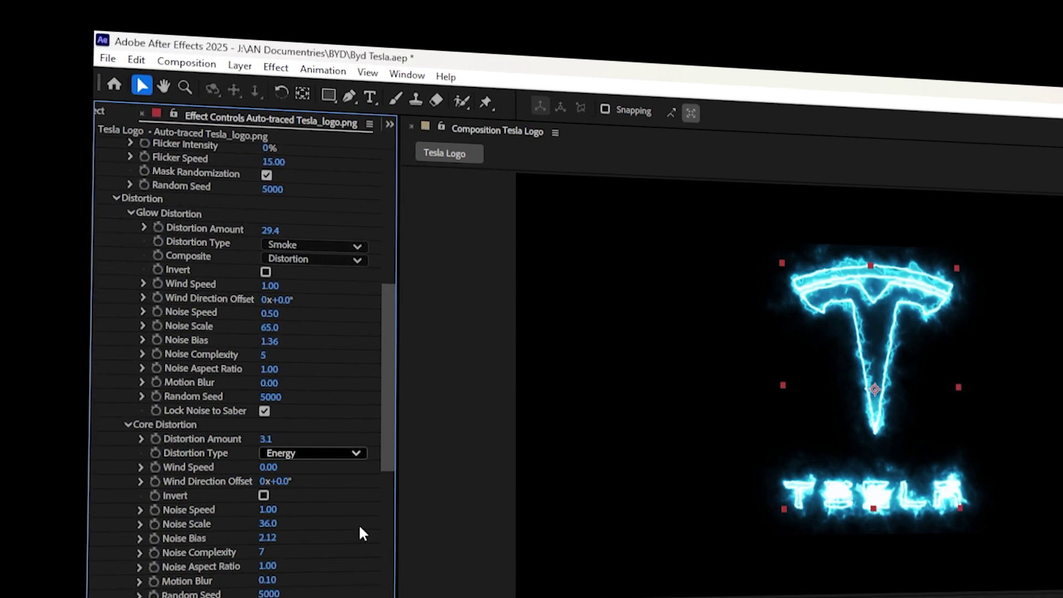
scroll(358, 524, "down", 3)
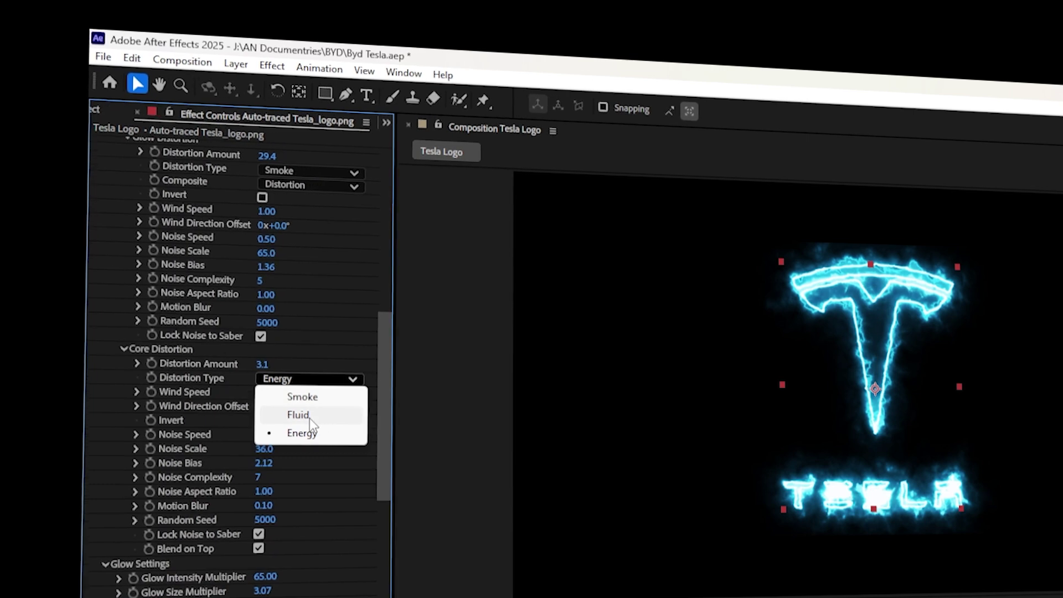
left_click(326, 397)
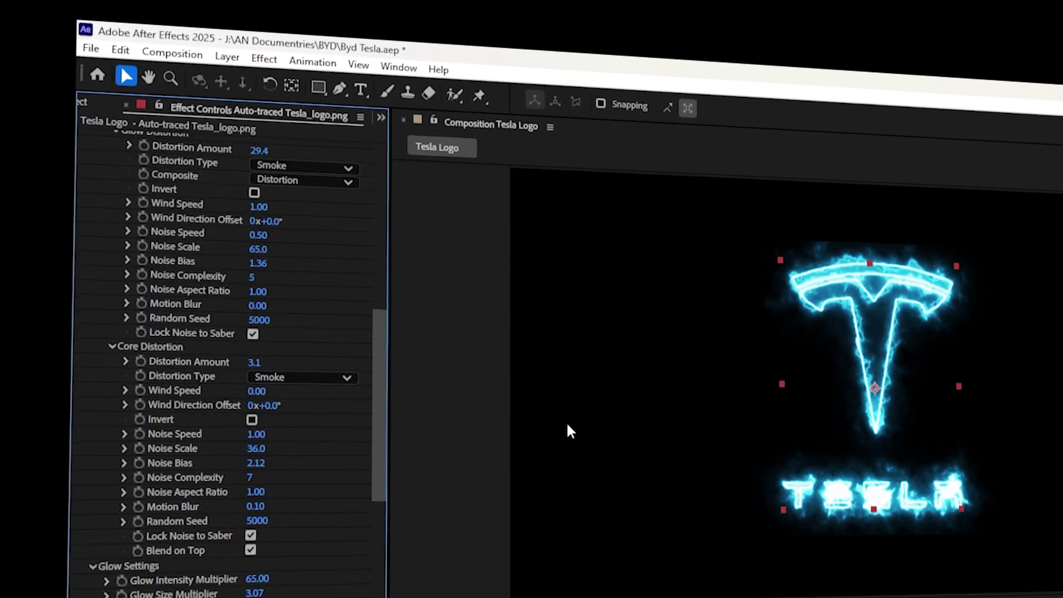
- Set Saber's Start Size to 150%
scroll(260, 437, "up", 10)
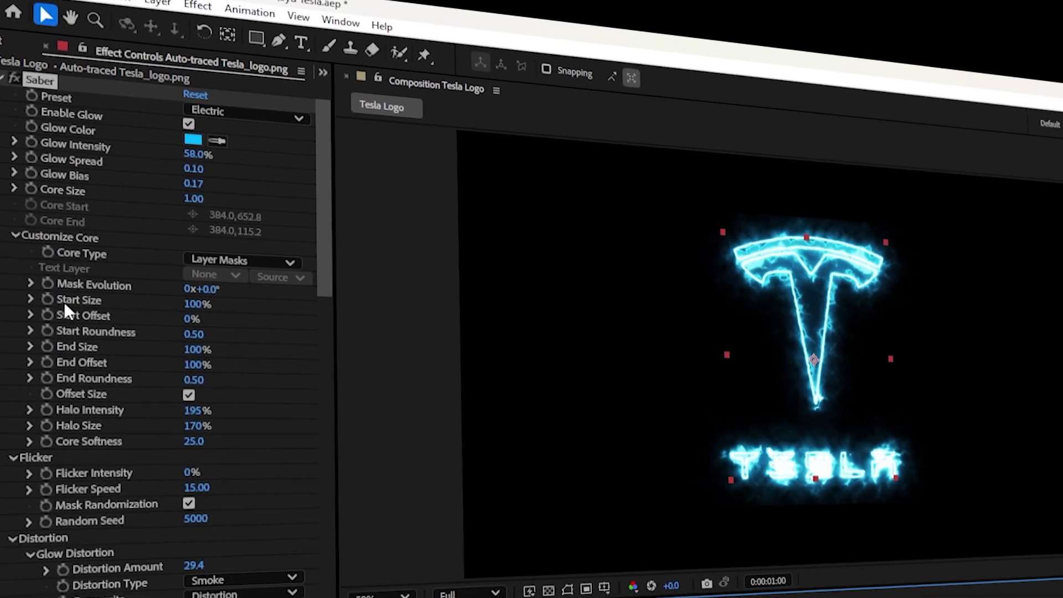
left_click(214, 323)
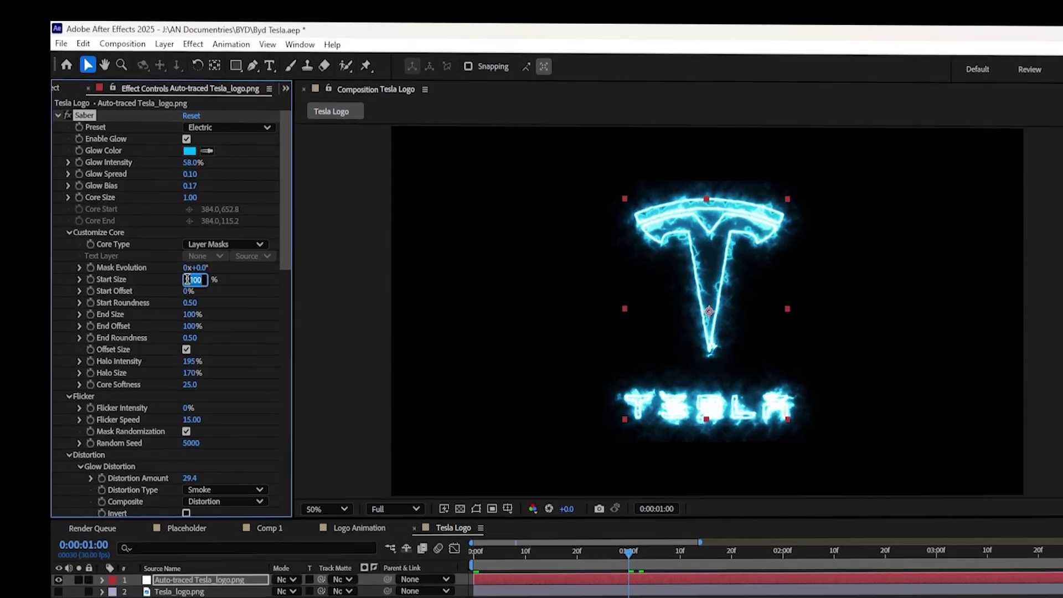
type("150")
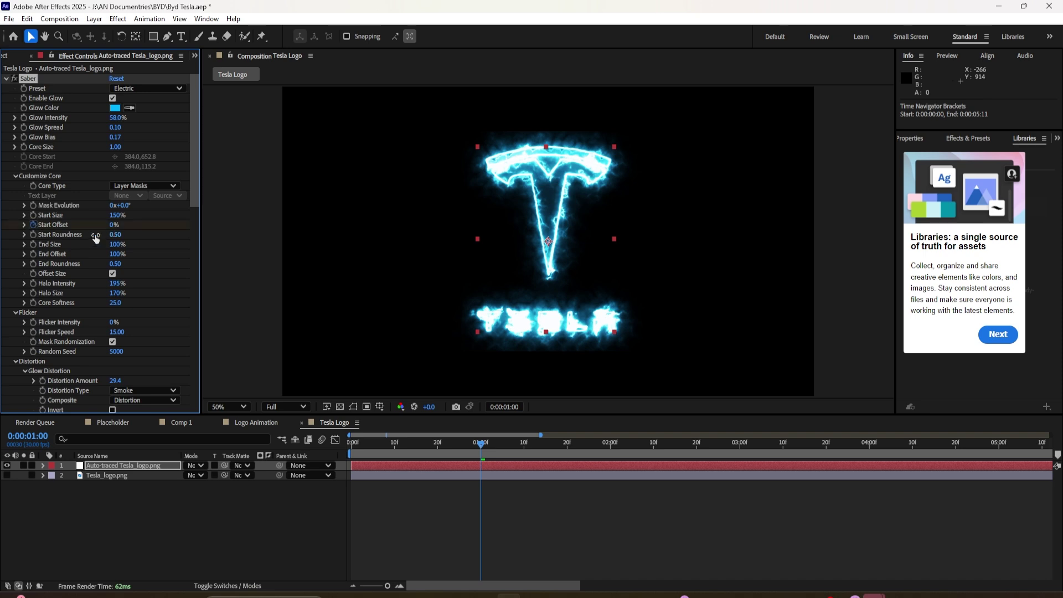
- Set Saber's Start Offset to 100% at the first frame and preview the logo animation
left_click_drag(382, 450, 325, 452)
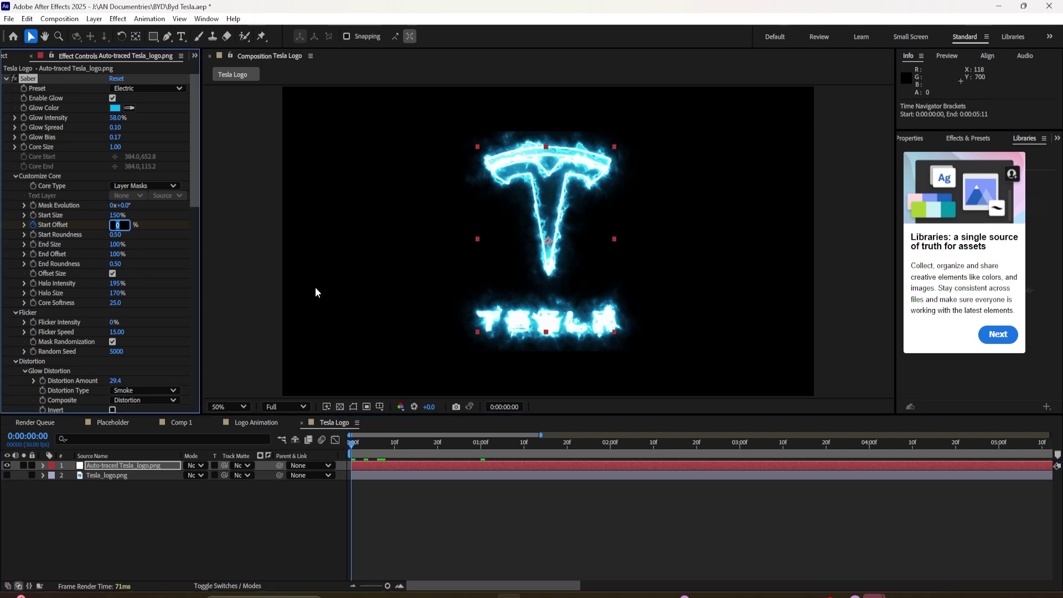
key("Return")
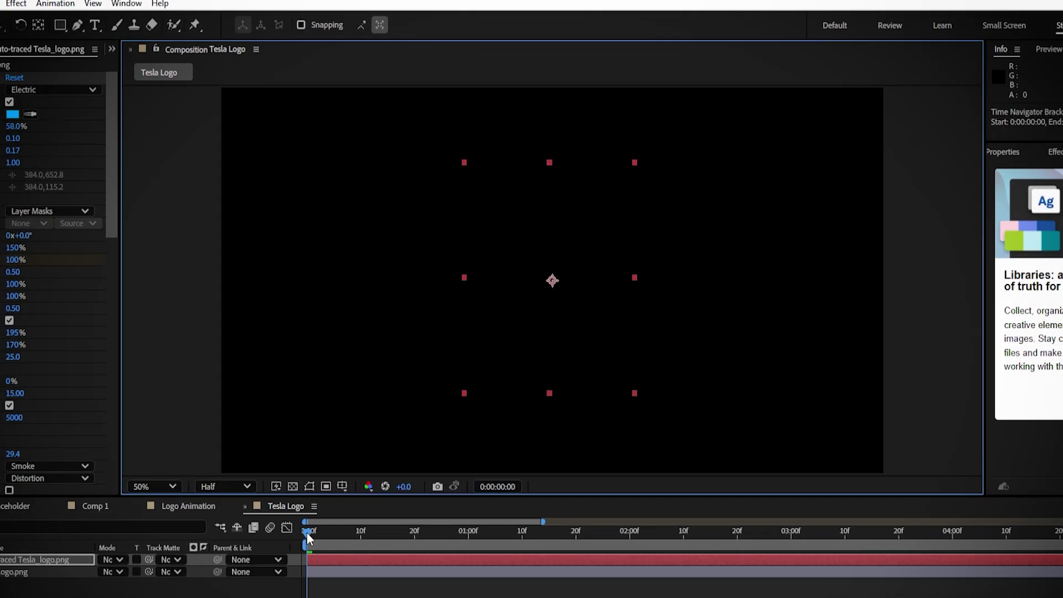
key("space")
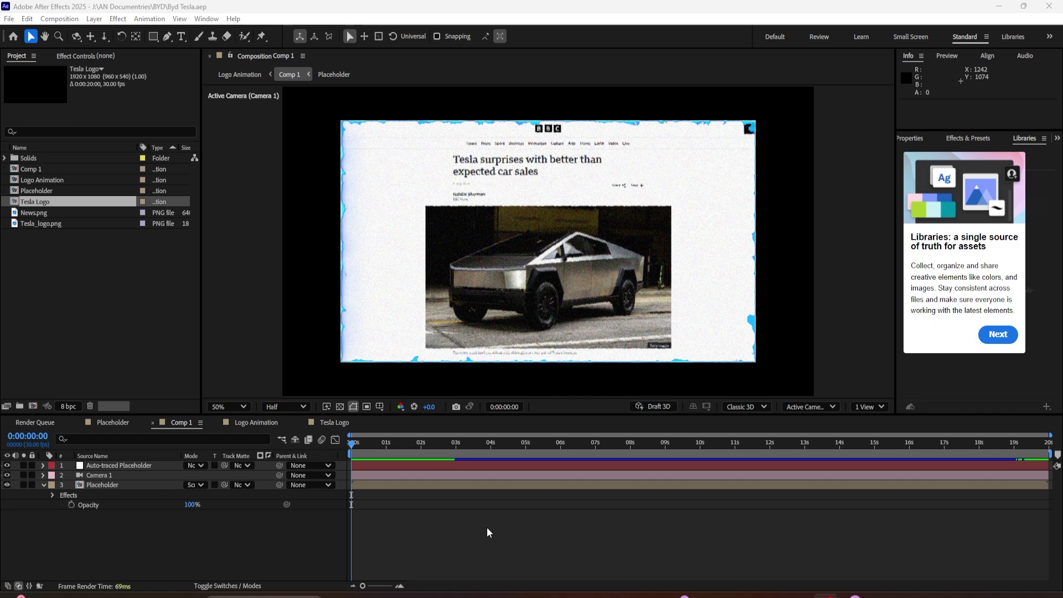
- Review the finished newspaper effect in Comp 1 and the News.png layer in the Placeholder composition
left_click_drag(361, 445, 497, 468)
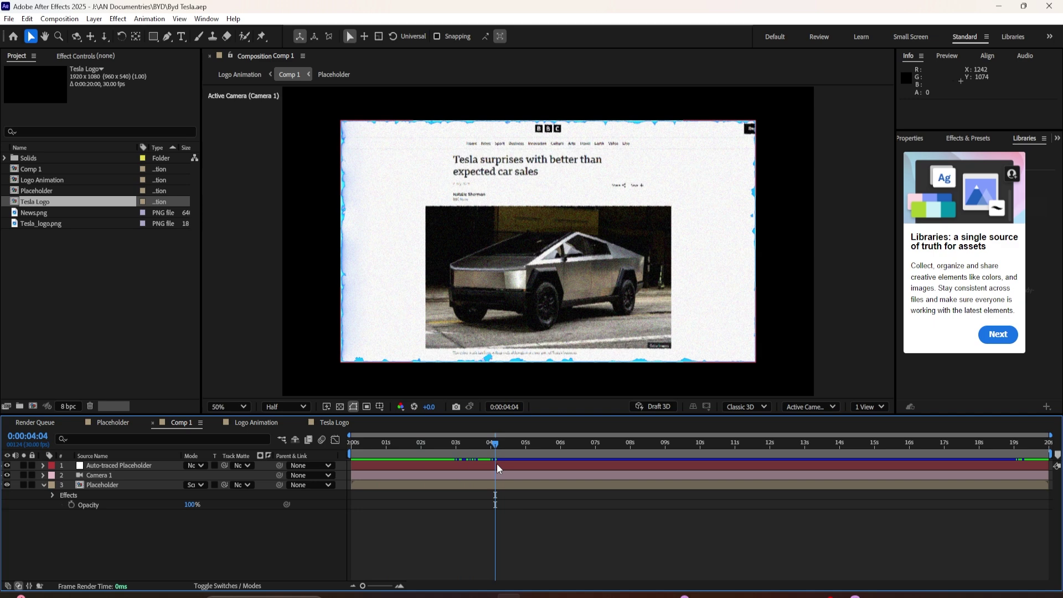
left_click(115, 425)
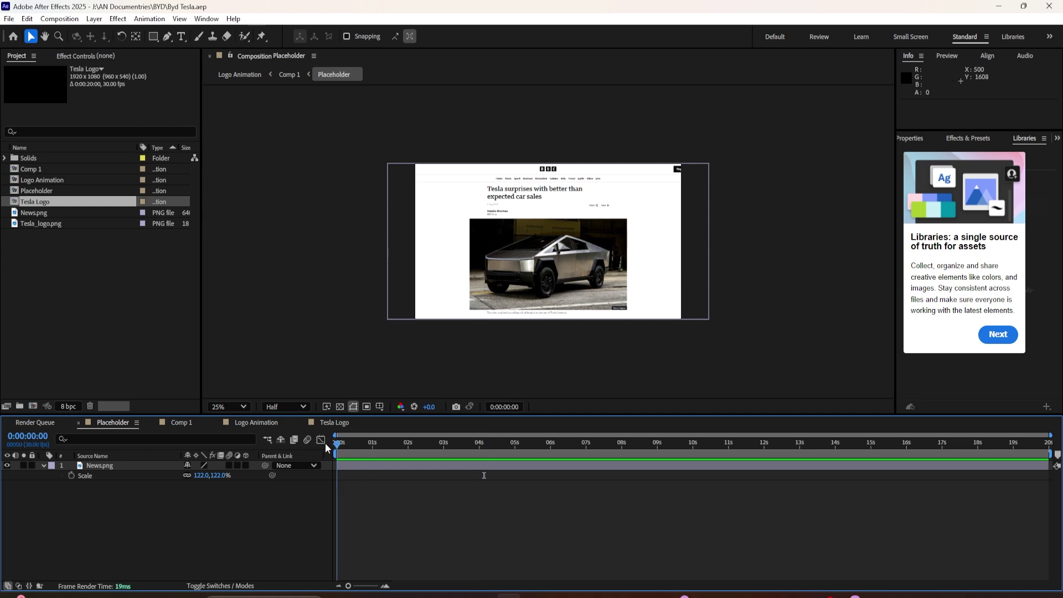
left_click(121, 466)
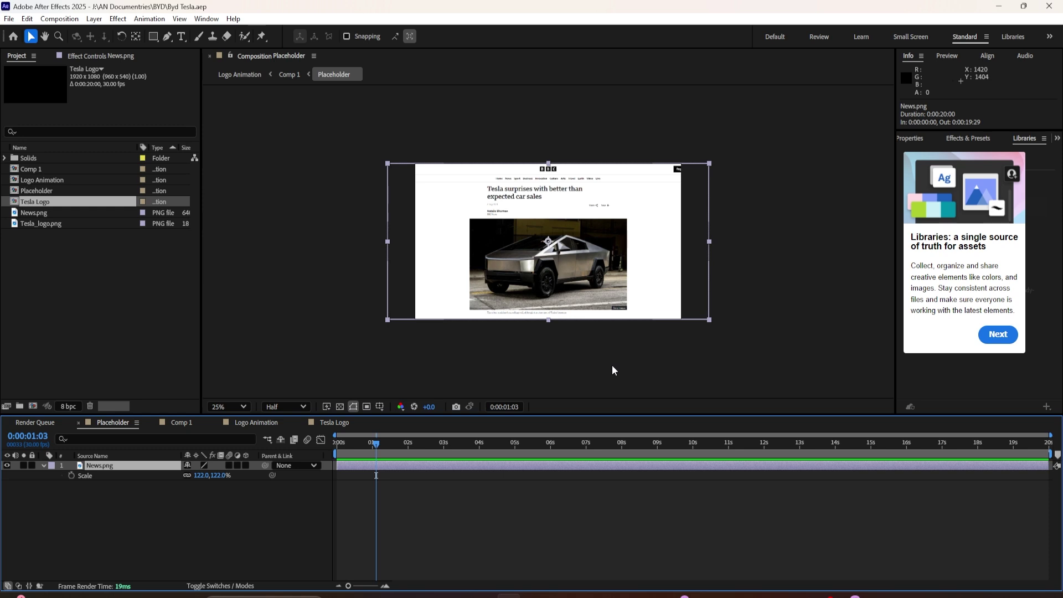
- Create a 1920x1080, 20-second composition named holographic newspaper and add the Placeholder composition to it as a layer
left_click(119, 366)
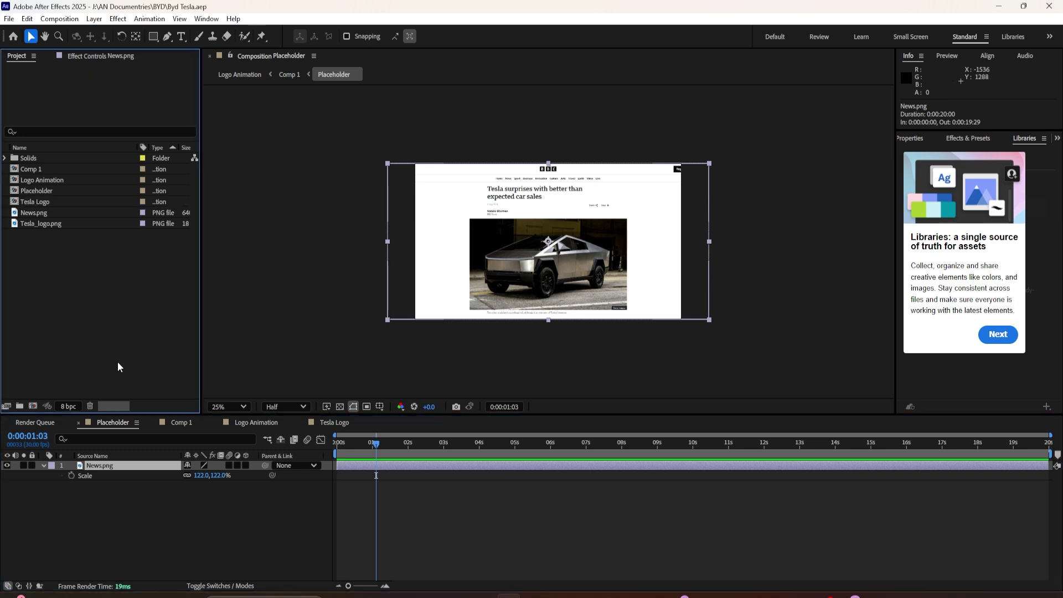
left_click(33, 408)
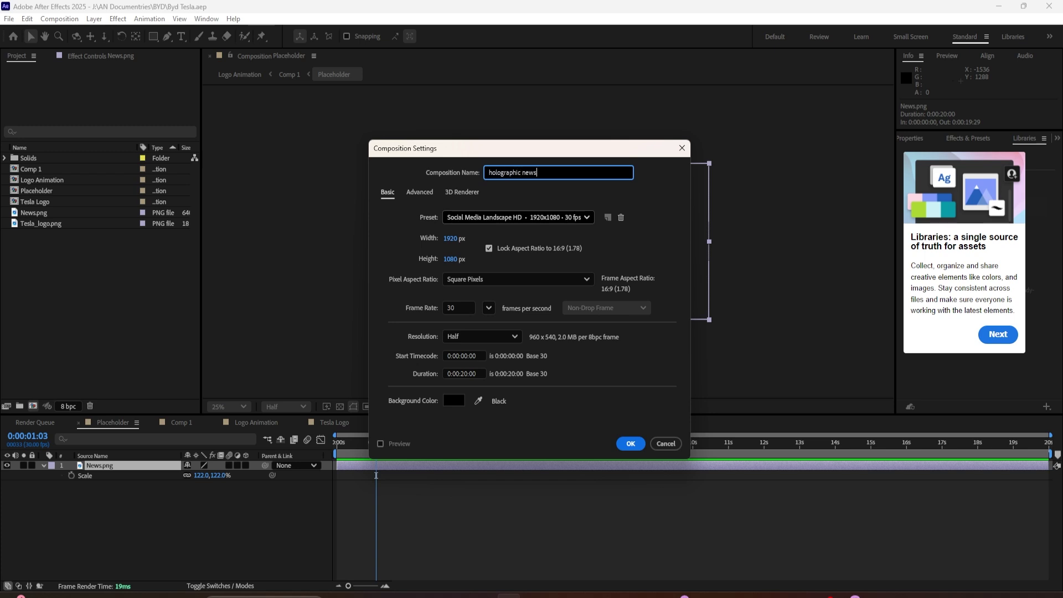
key("Return")
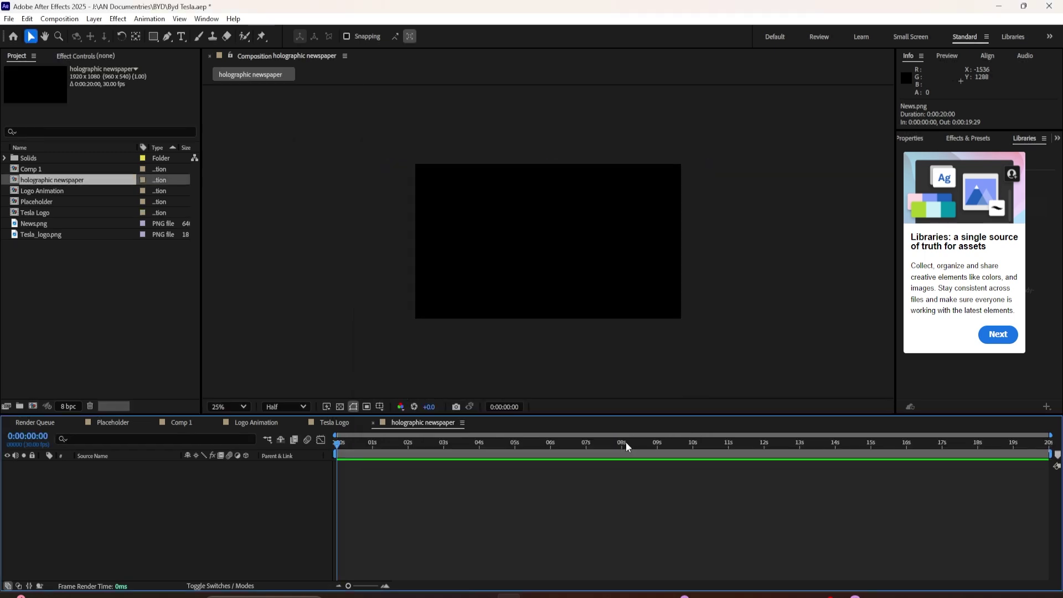
left_click_drag(29, 206, 141, 521)
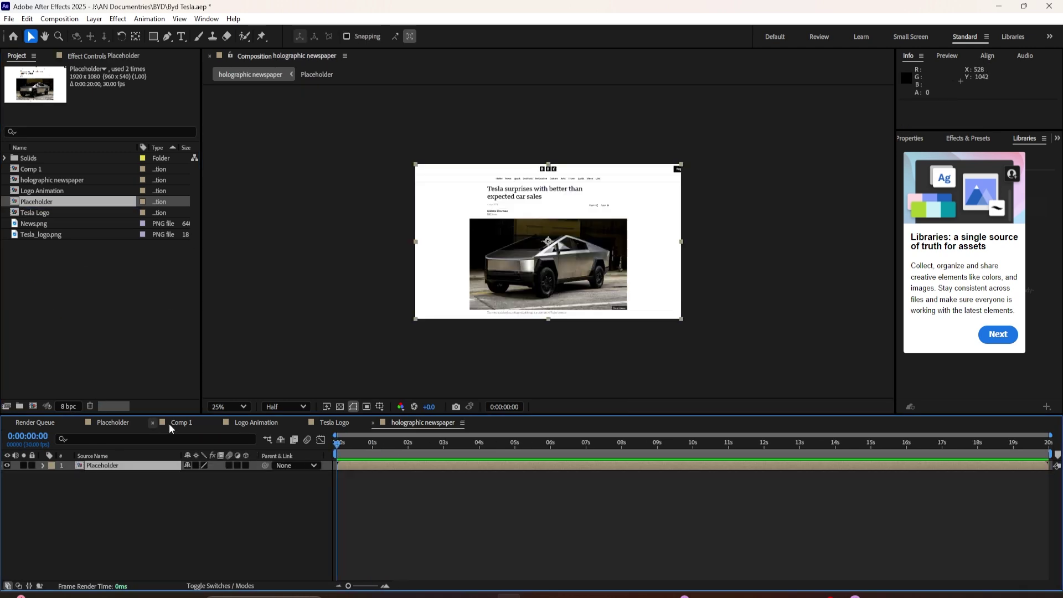
- Make the Placeholder layer 3D in the holographic newspaper composition and move it back to a Z position of 691
left_click(172, 424)
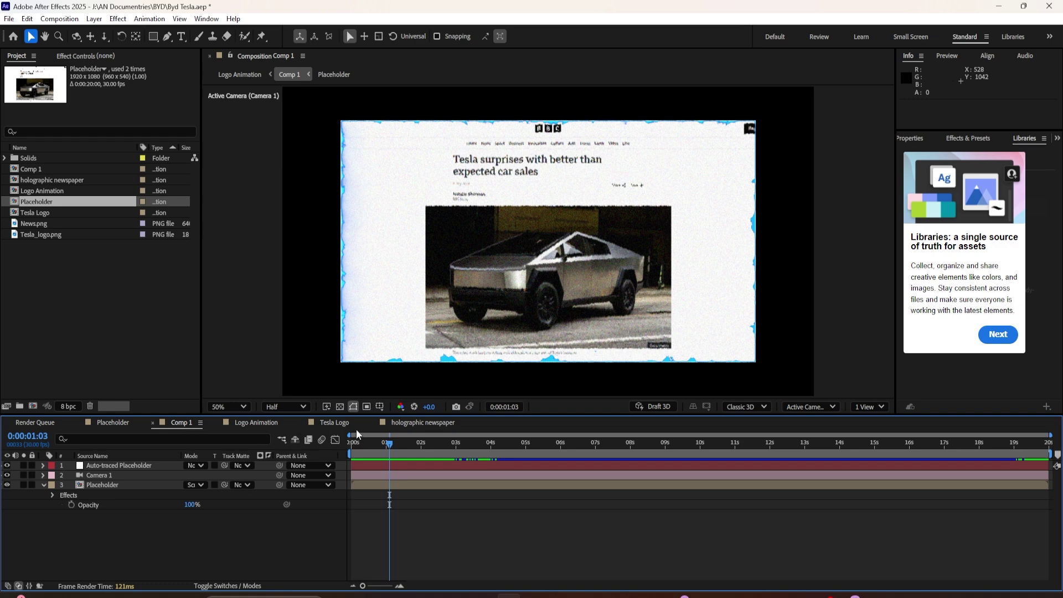
left_click(439, 424)
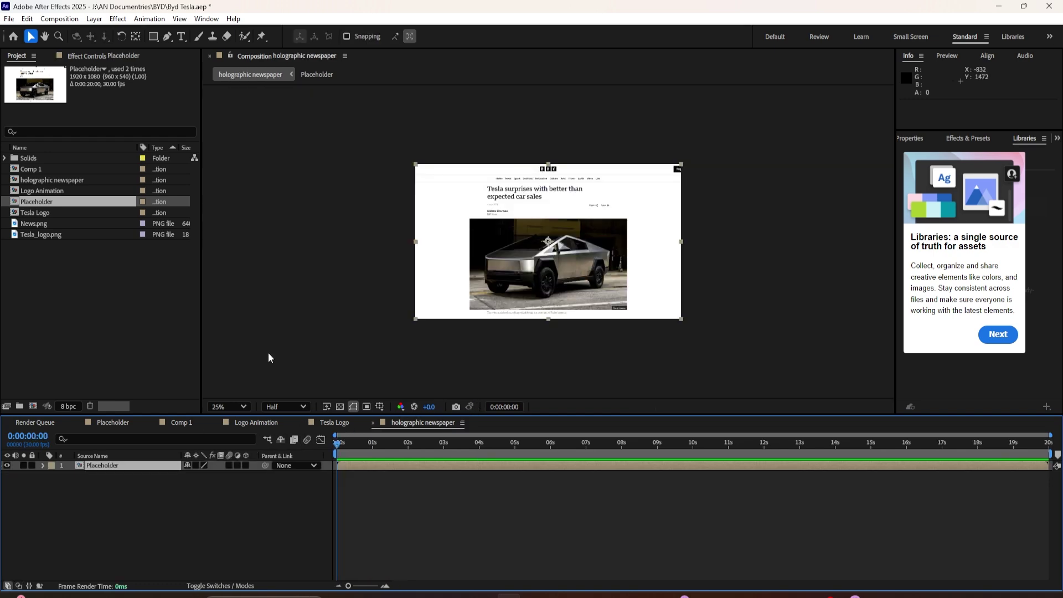
left_click(245, 466)
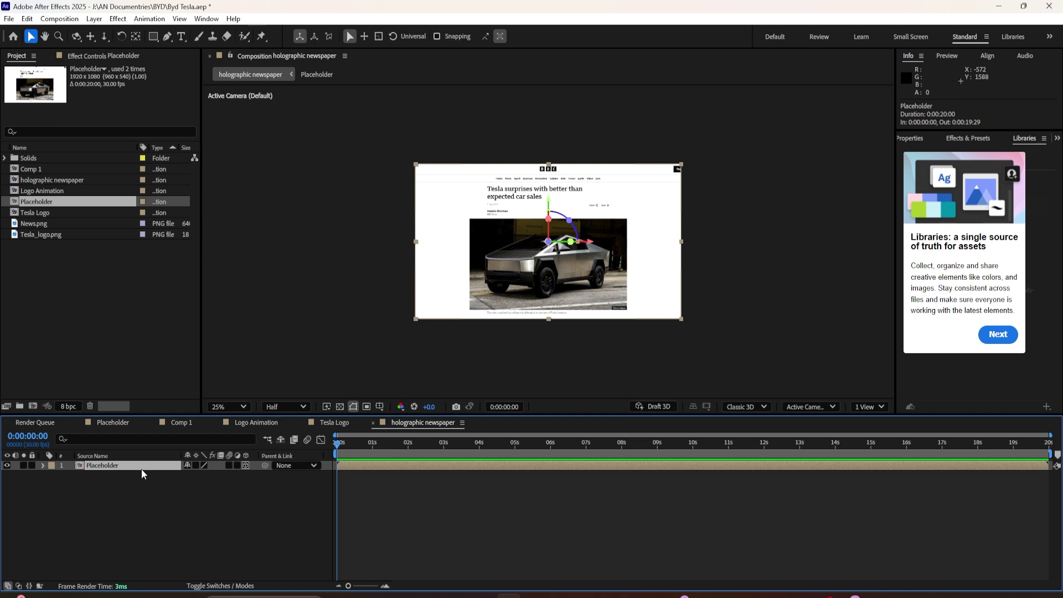
key("p")
left_click_drag(221, 476, 391, 407)
left_click(147, 503)
left_click(127, 469)
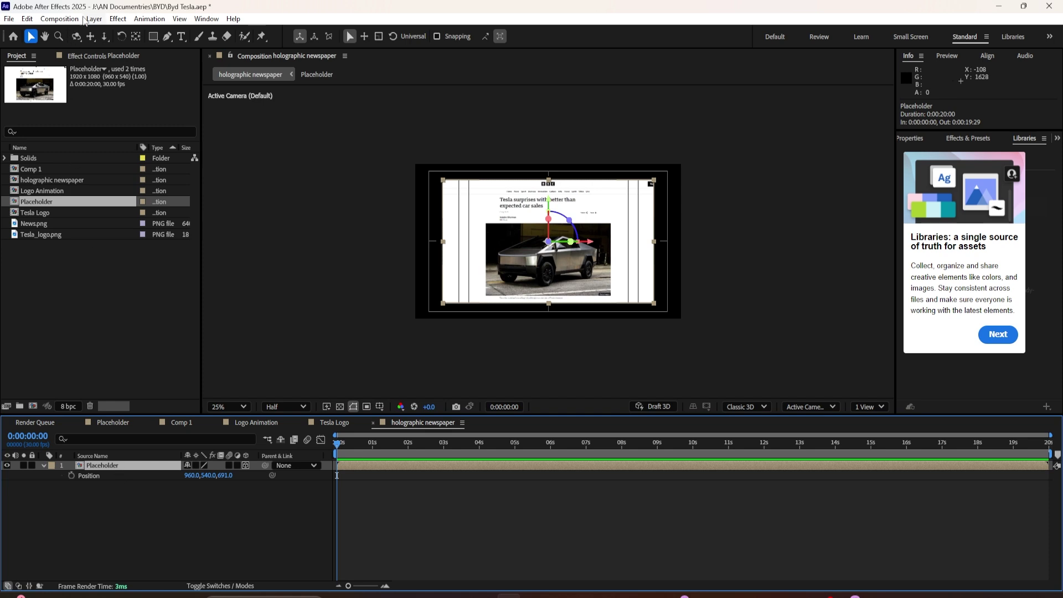
- Auto-trace the Placeholder layer's current frame from its Alpha channel onto a new layer
left_click(92, 18)
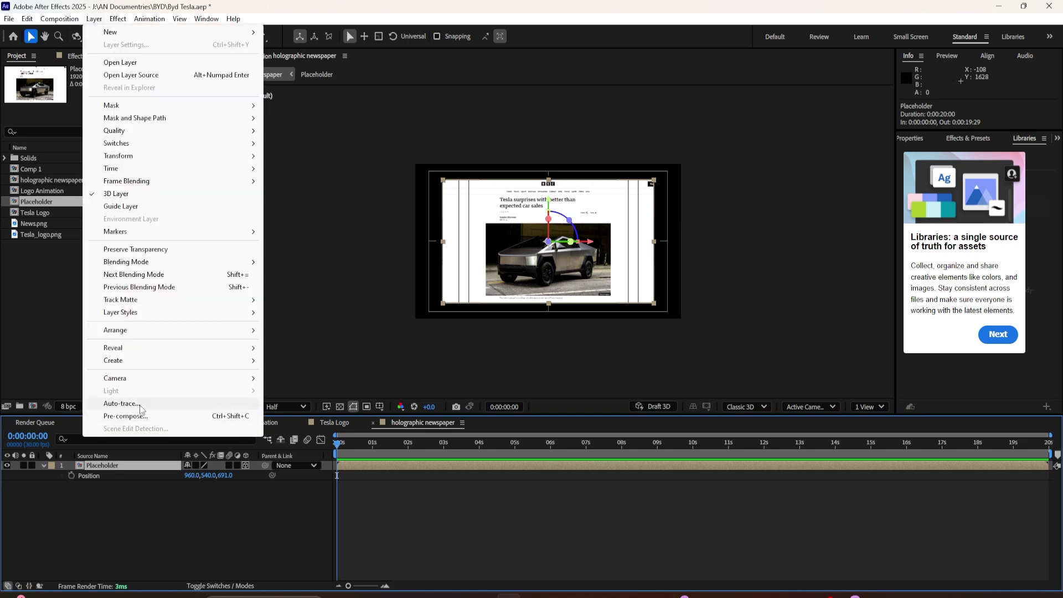
left_click(122, 404)
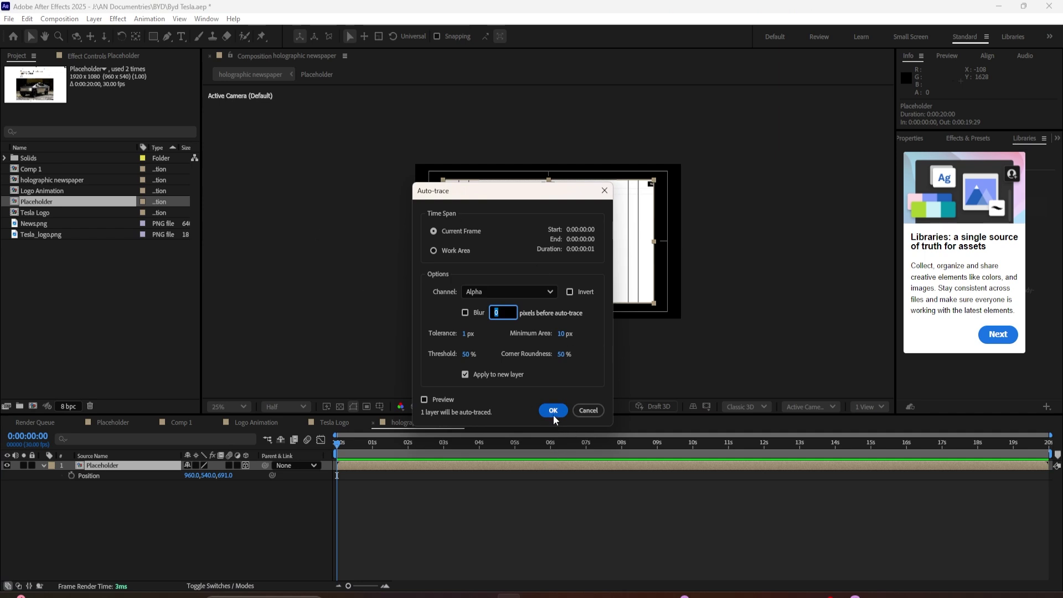
left_click(553, 414)
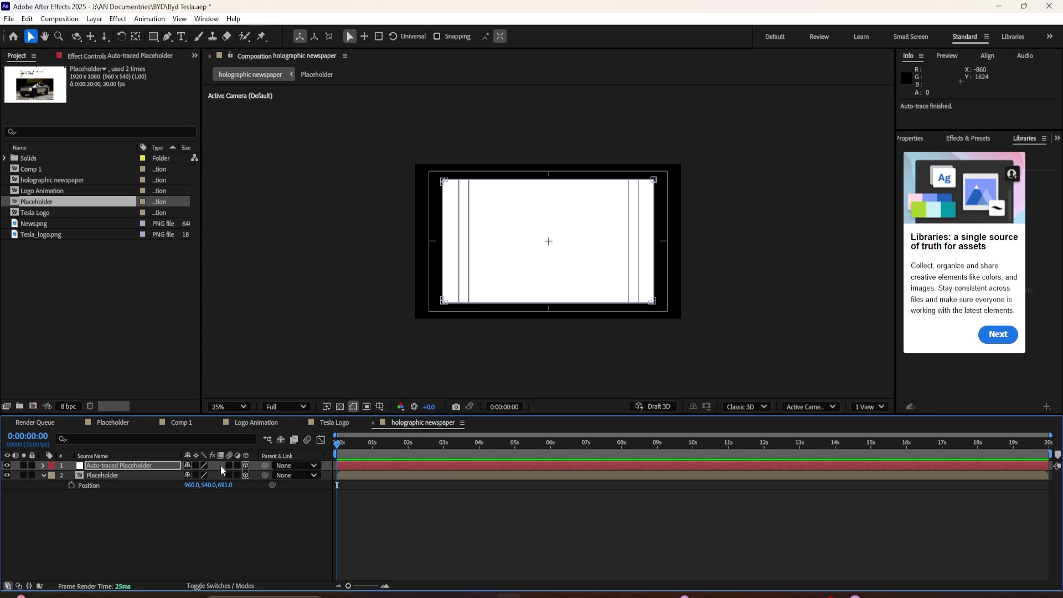
- Apply the Video Copilot Saber effect to the Auto-traced Placeholder layer
left_click(150, 462)
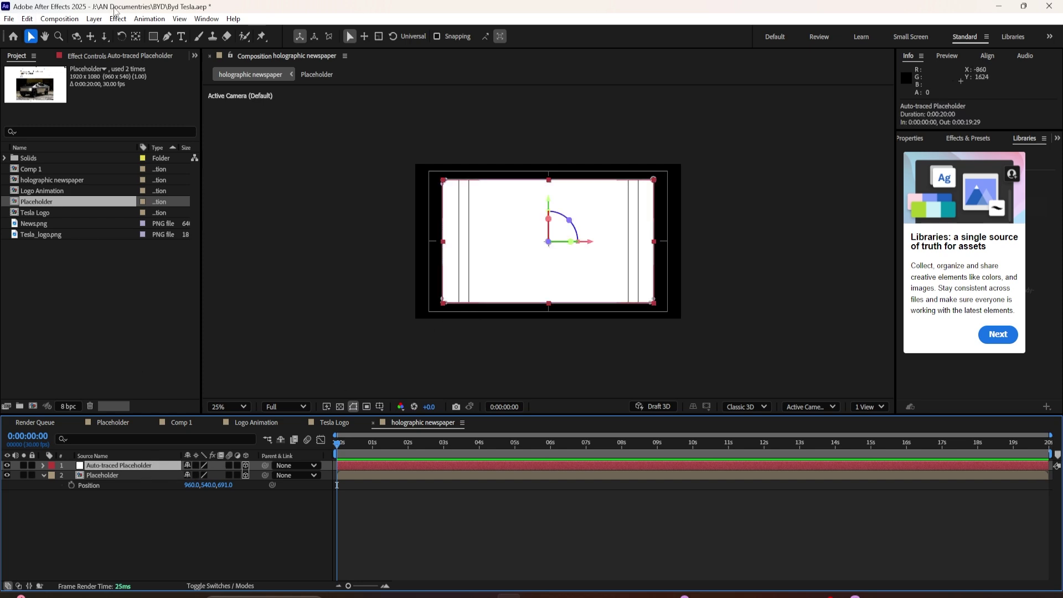
left_click(117, 19)
mouse_move(191, 410)
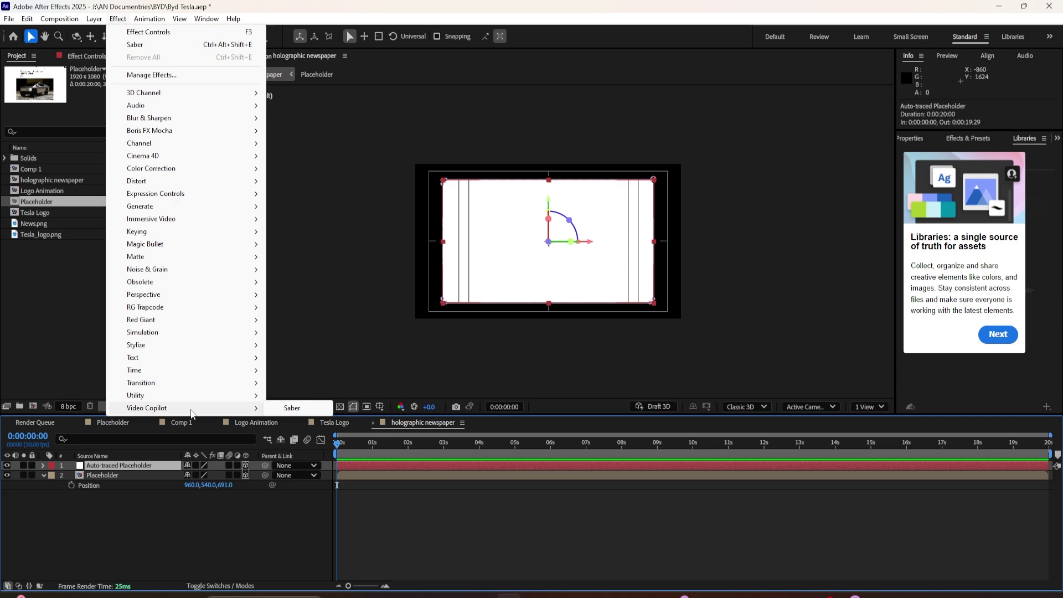
left_click(301, 410)
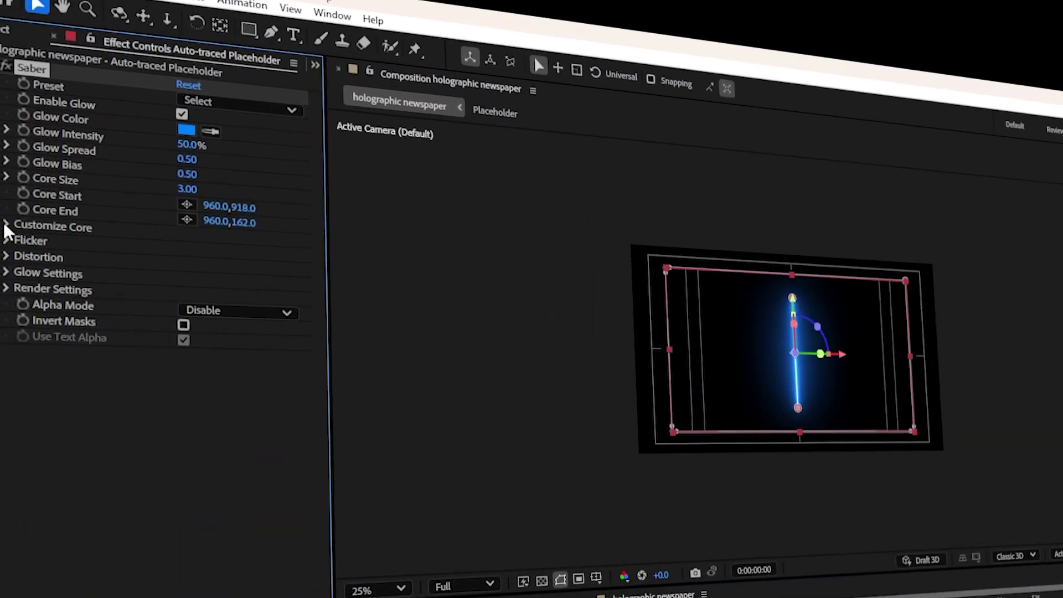
- Set the Core Type to Layer Masks in Saber's Customize Core settings
left_click(55, 176)
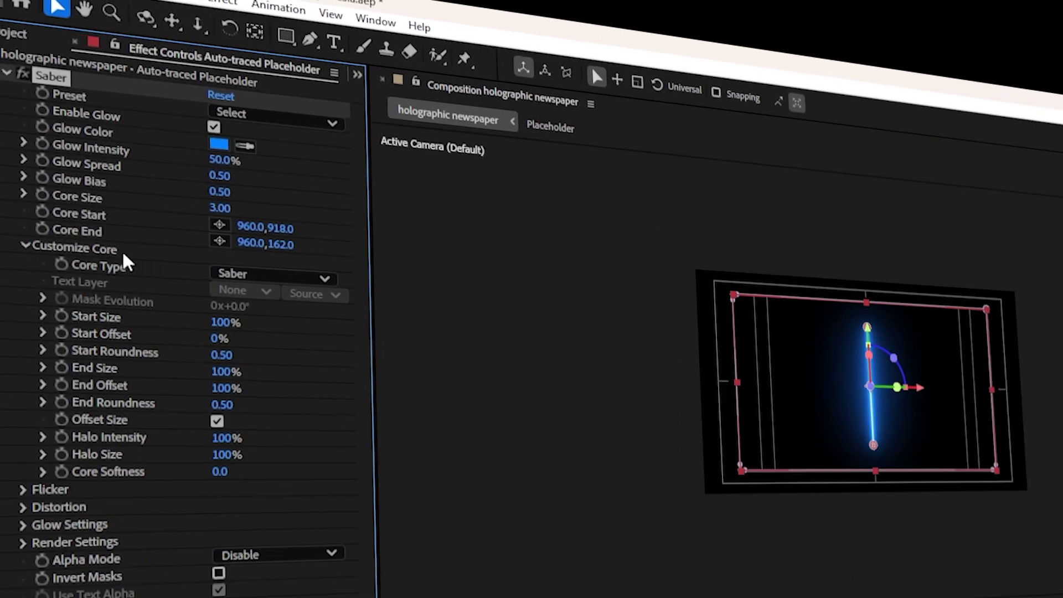
left_click(251, 272)
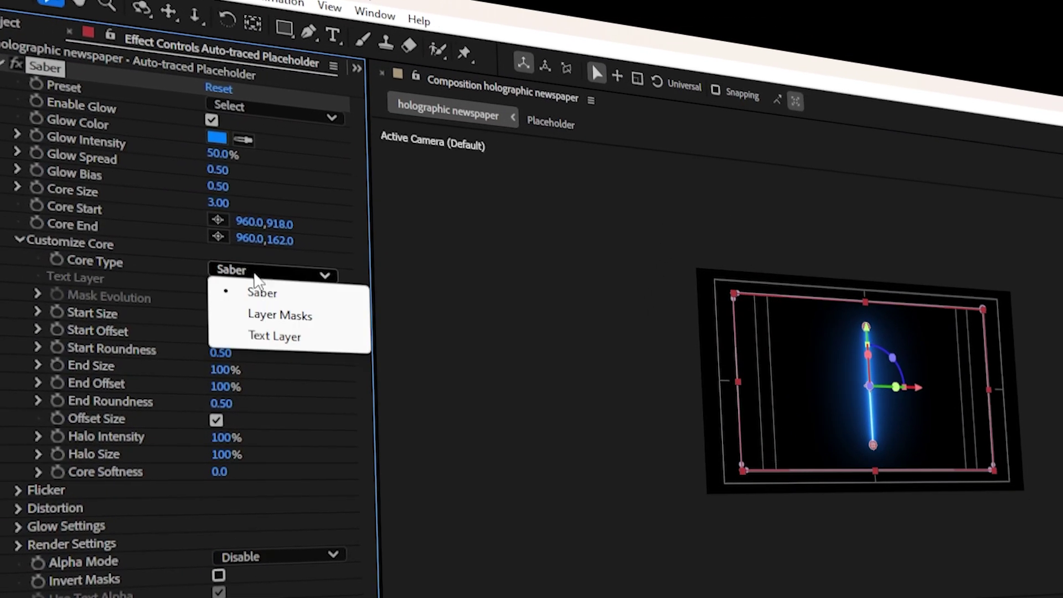
left_click(318, 322)
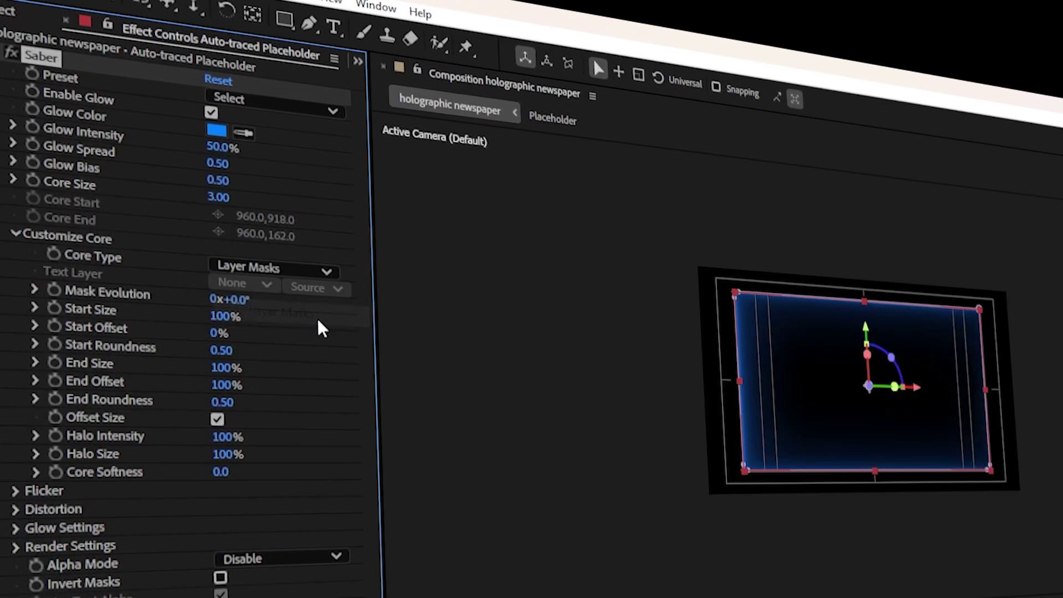
- Expand Saber's Render Settings to examine the motion blur, gamma and brightness options
left_click(872, 529)
scroll(817, 390, "up", 2)
left_click(20, 548)
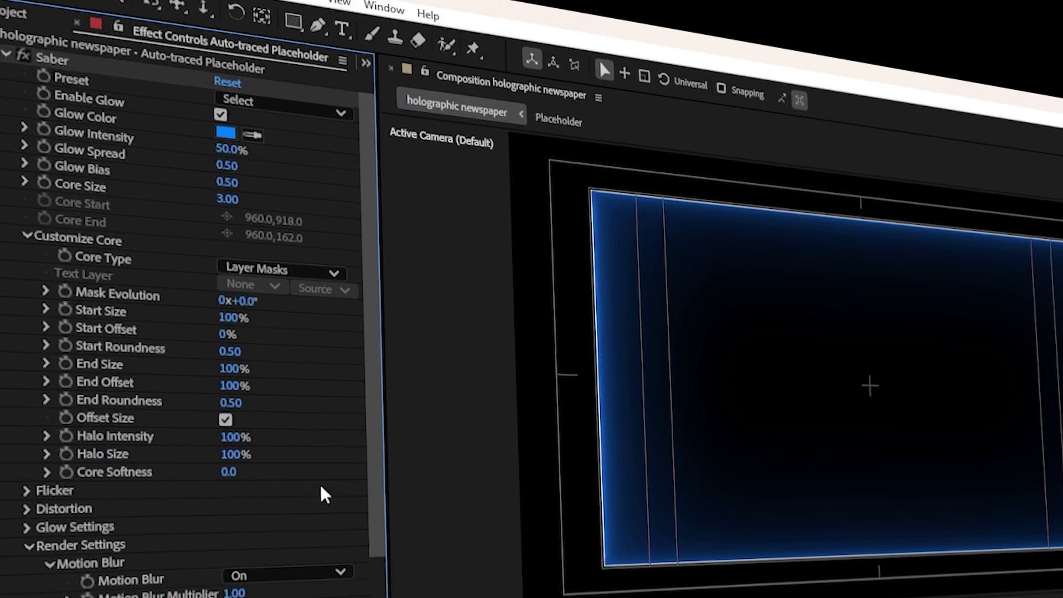
scroll(324, 494, "down", 3)
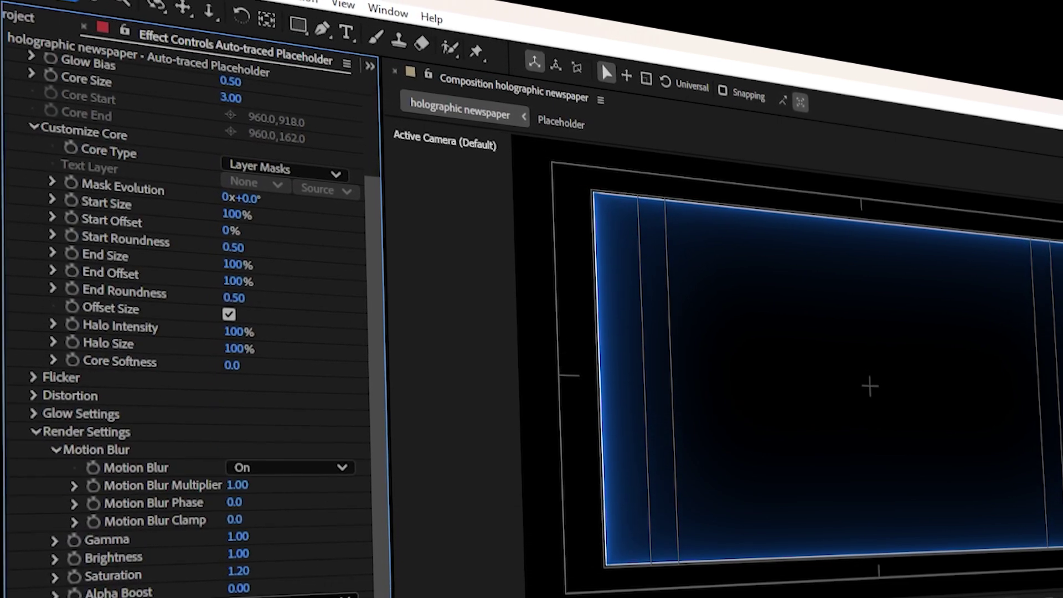
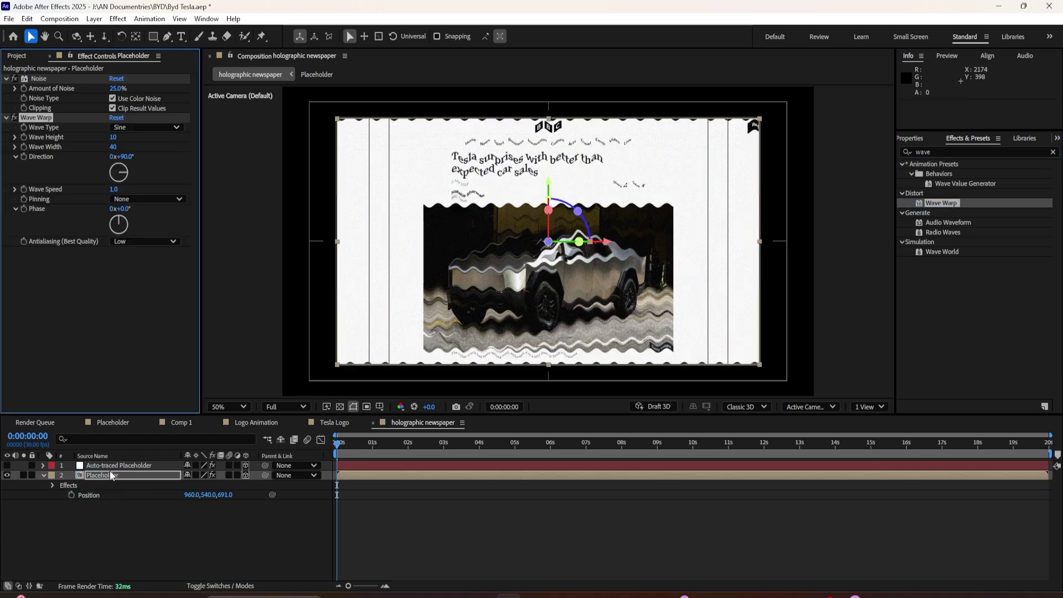
- Turn off the Placeholder layer's Noise effect and set Wave Warp to the Noise wave type with a Wave Height of 3
left_click(15, 79)
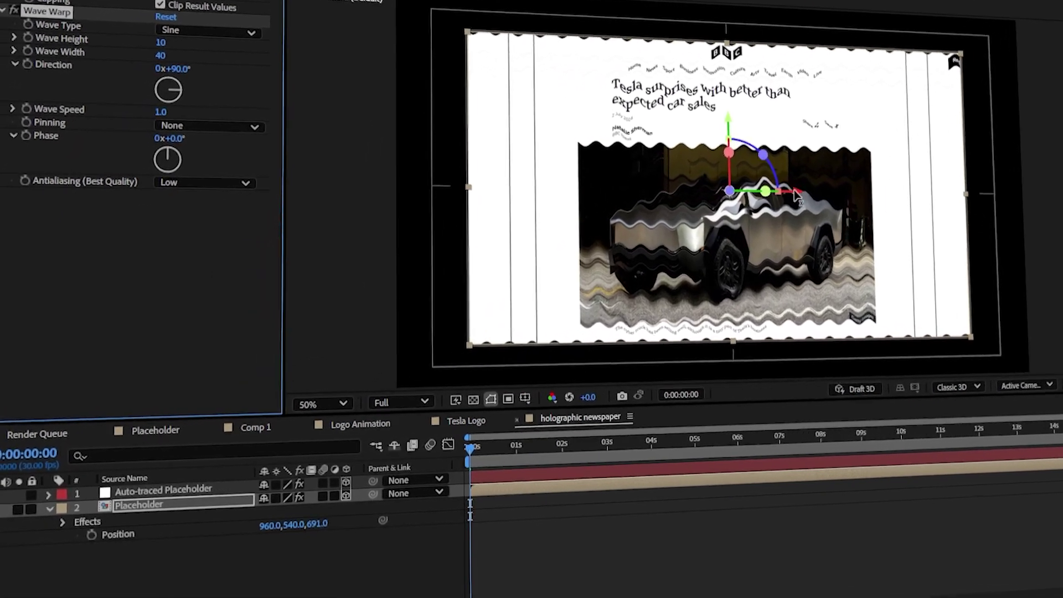
left_click(227, 31)
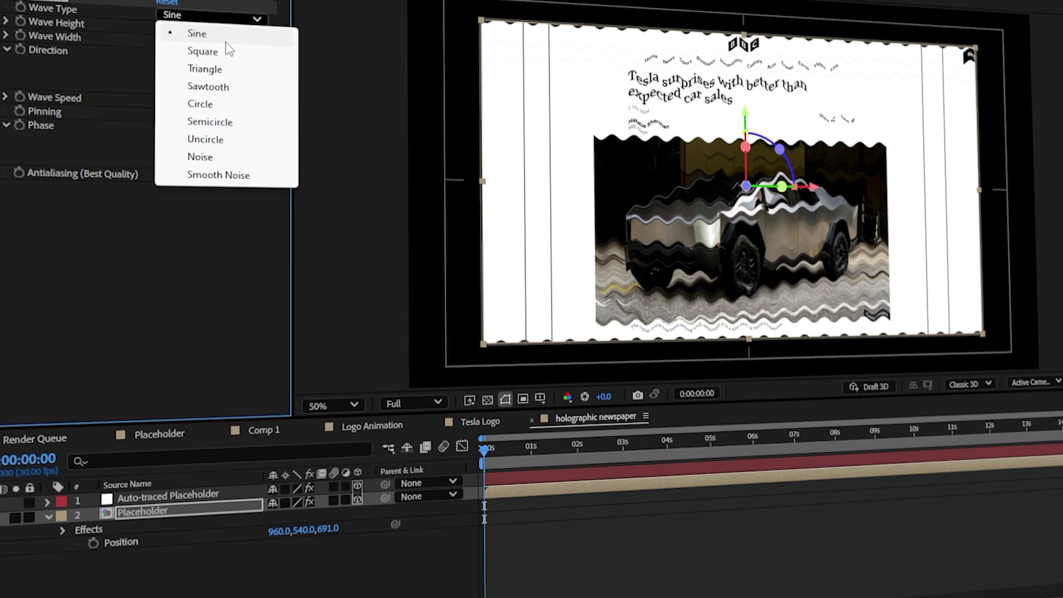
left_click(218, 161)
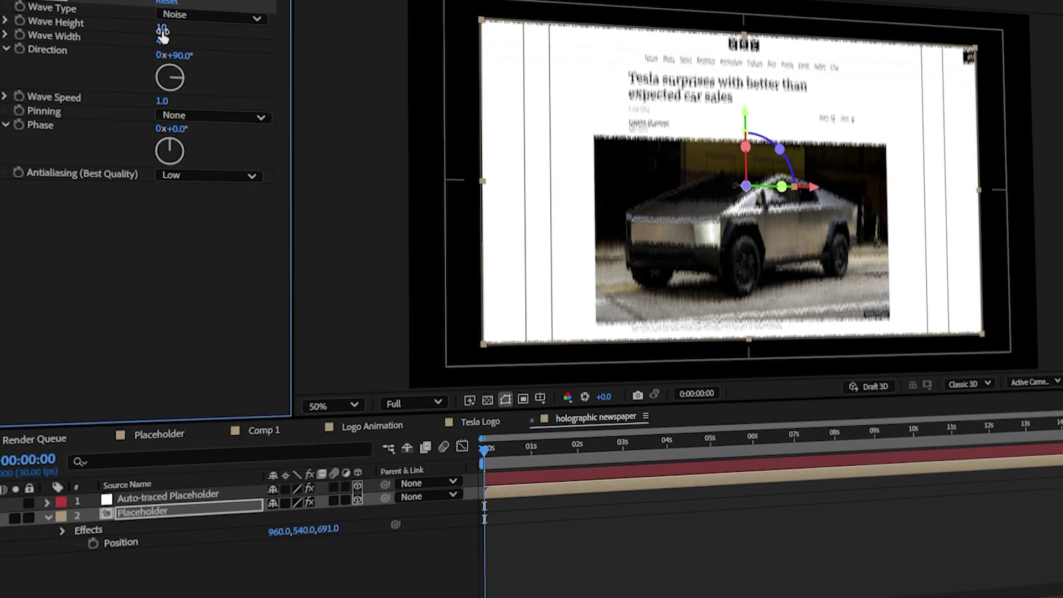
left_click_drag(164, 34, 161, 36)
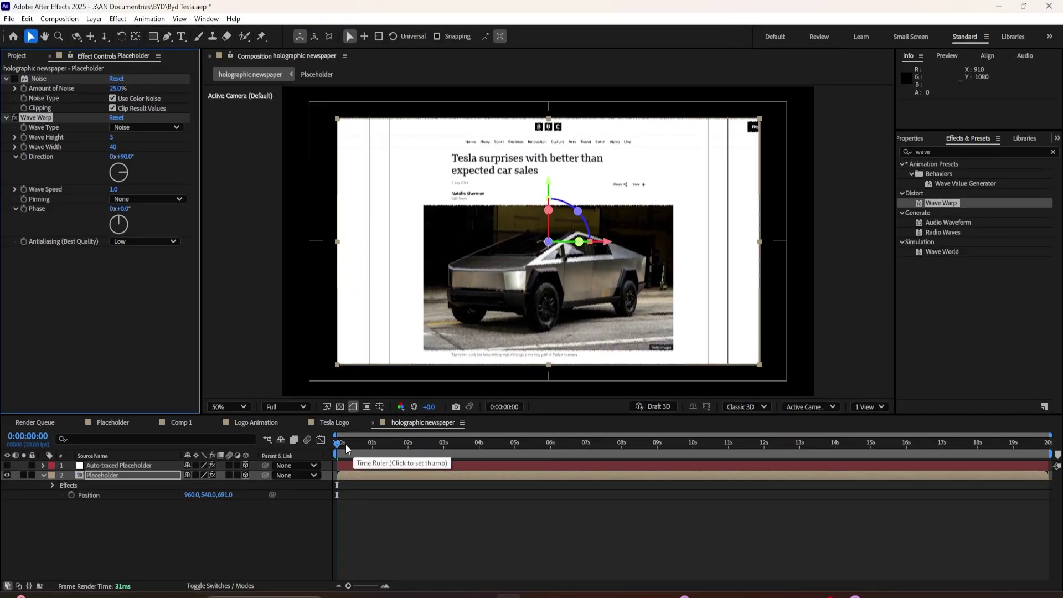
- Preview the Wave Warp distortion on the newspaper from the start and check it at other points in time
left_click_drag(360, 450, 322, 450)
key("space")
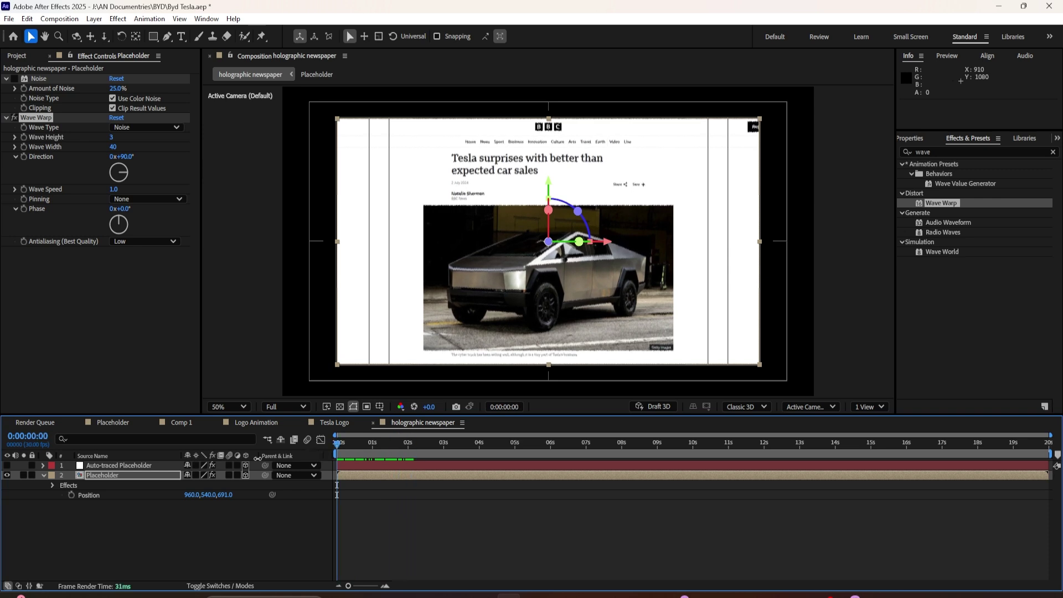
left_click(93, 474)
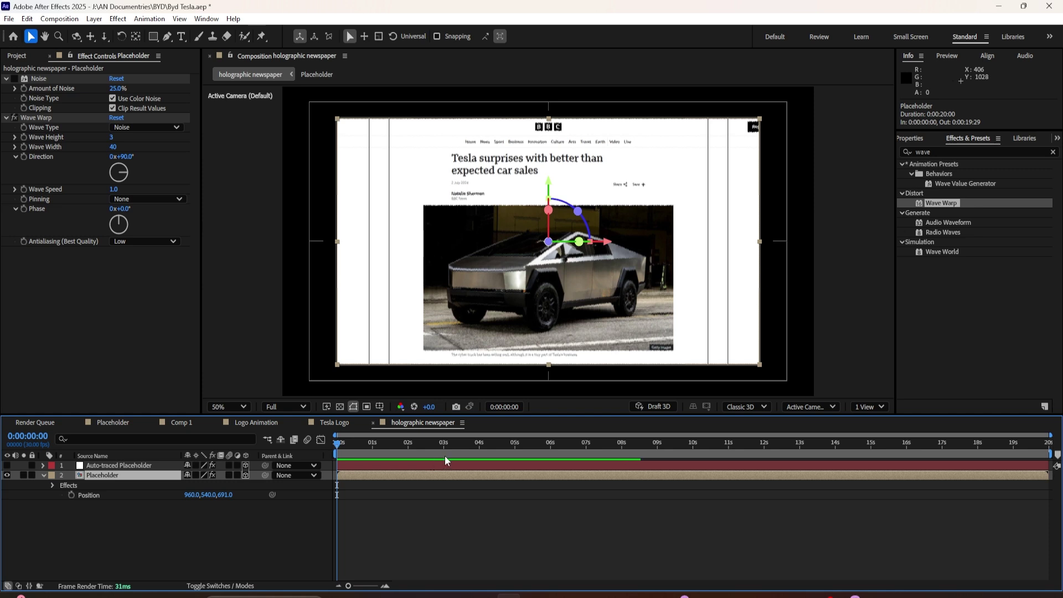
left_click(426, 447)
left_click(570, 451)
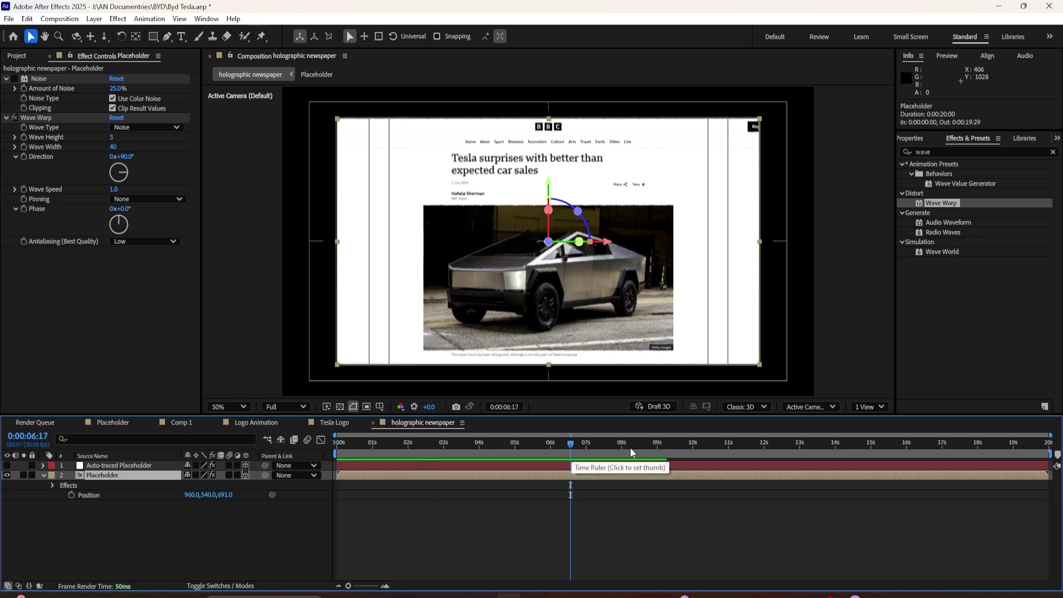
- Return to the start and add the expression wiggle(1,5) to the Placeholder layer's Wave Warp Wave Height
left_click_drag(388, 444, 320, 449)
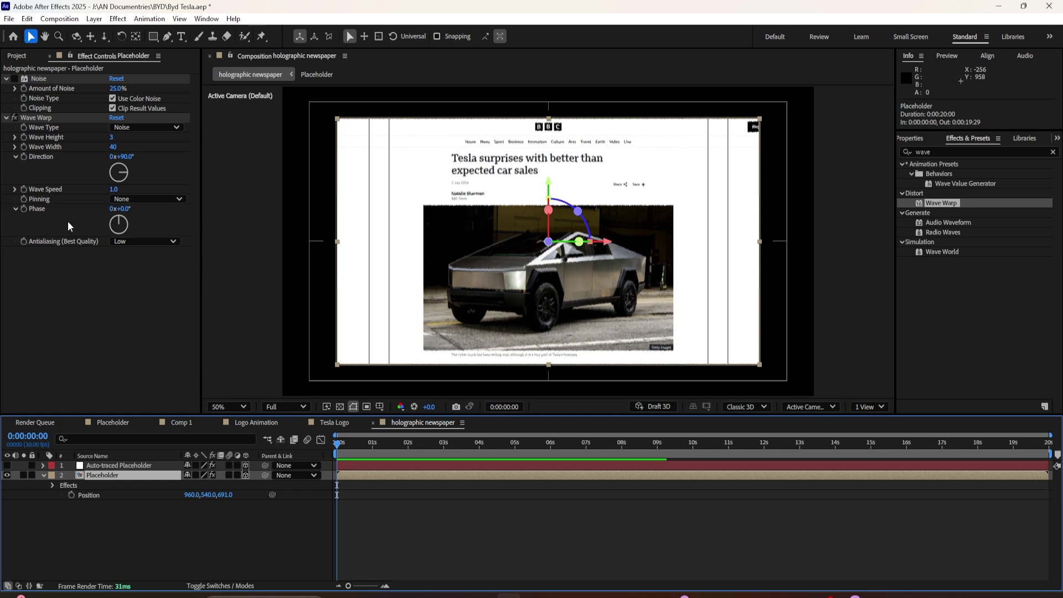
left_click(24, 136, "alt")
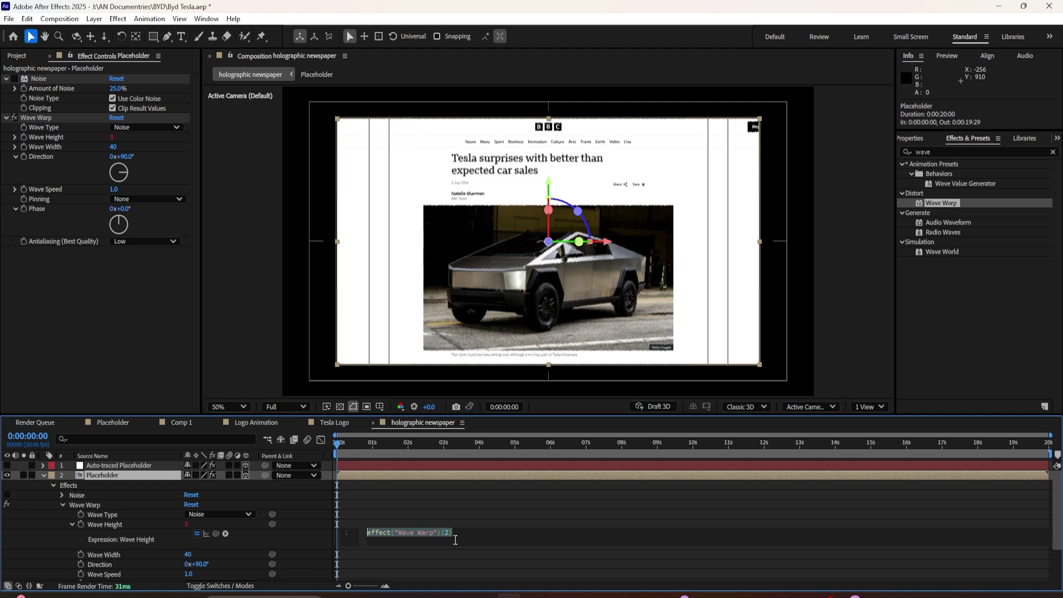
left_click_drag(457, 538, 368, 534)
type("wiggle()")
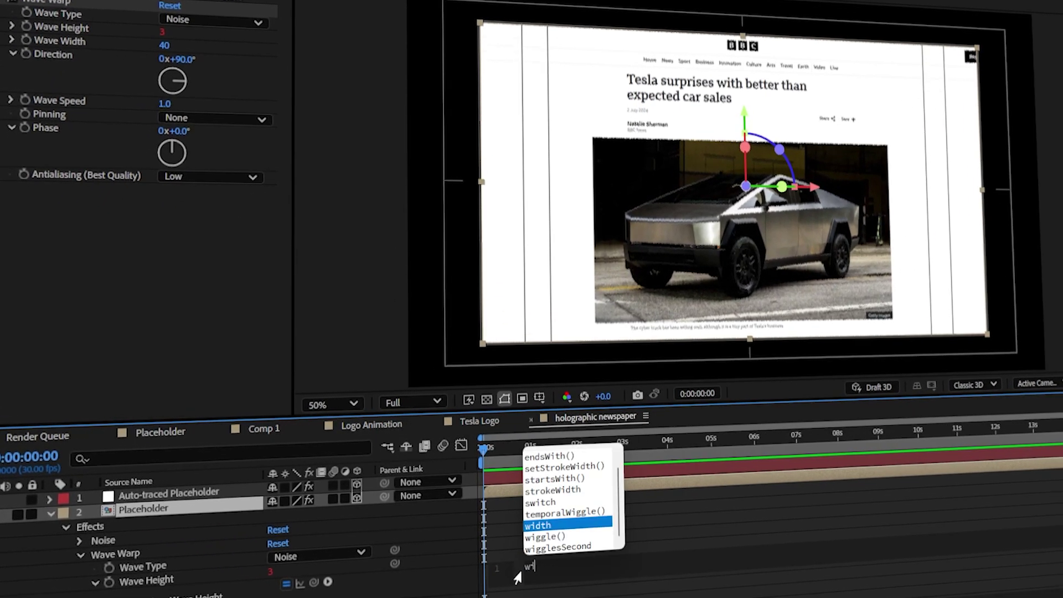
type("1,5")
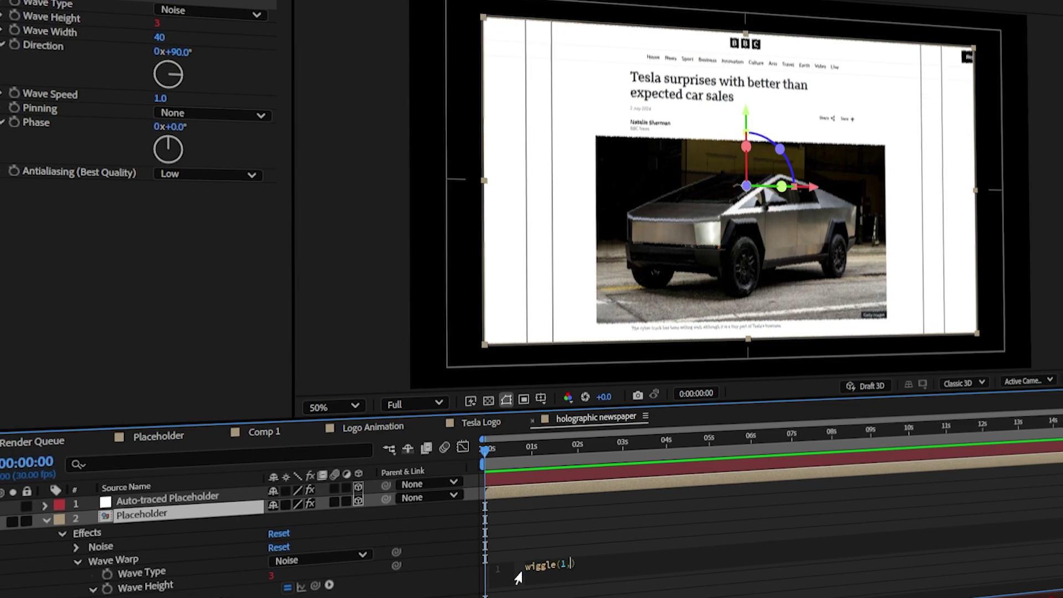
left_click(524, 454)
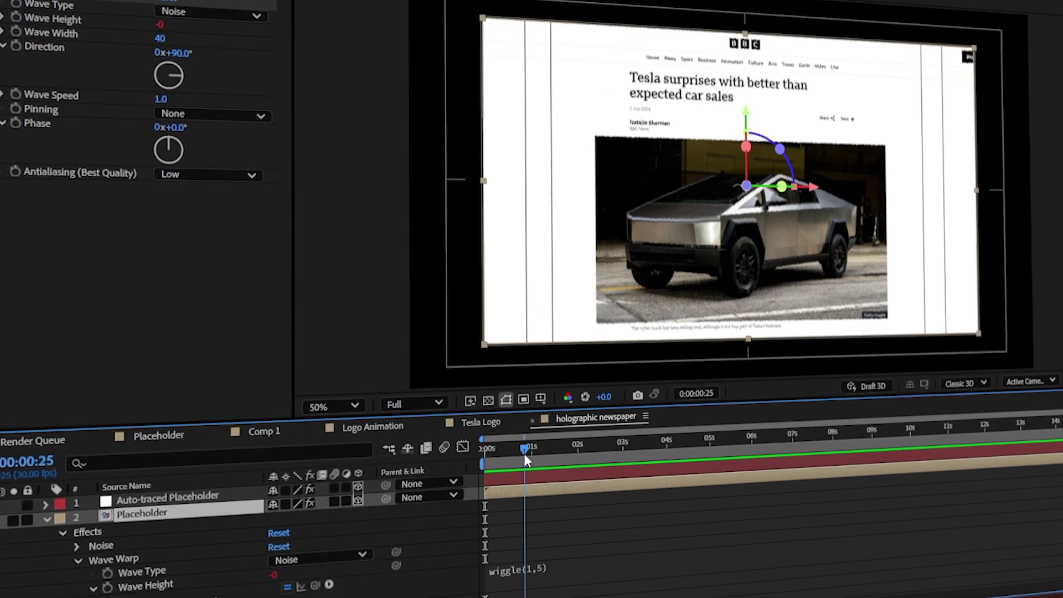
- Set the preview resolution to Half and preview the wiggling newspaper distortion from the start
left_click(483, 454)
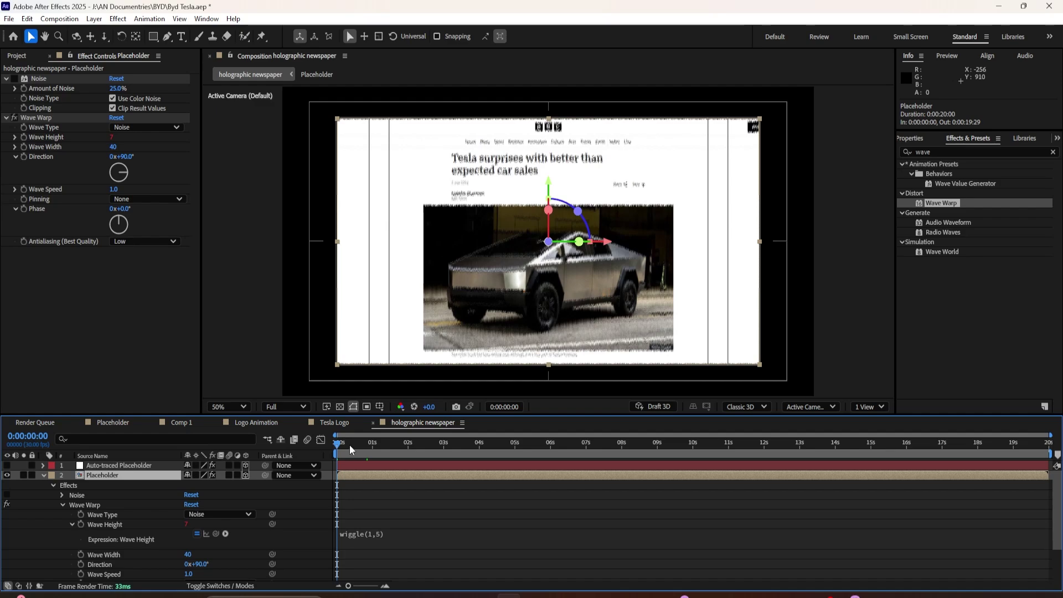
key("ctrl+shift+j")
key("space")
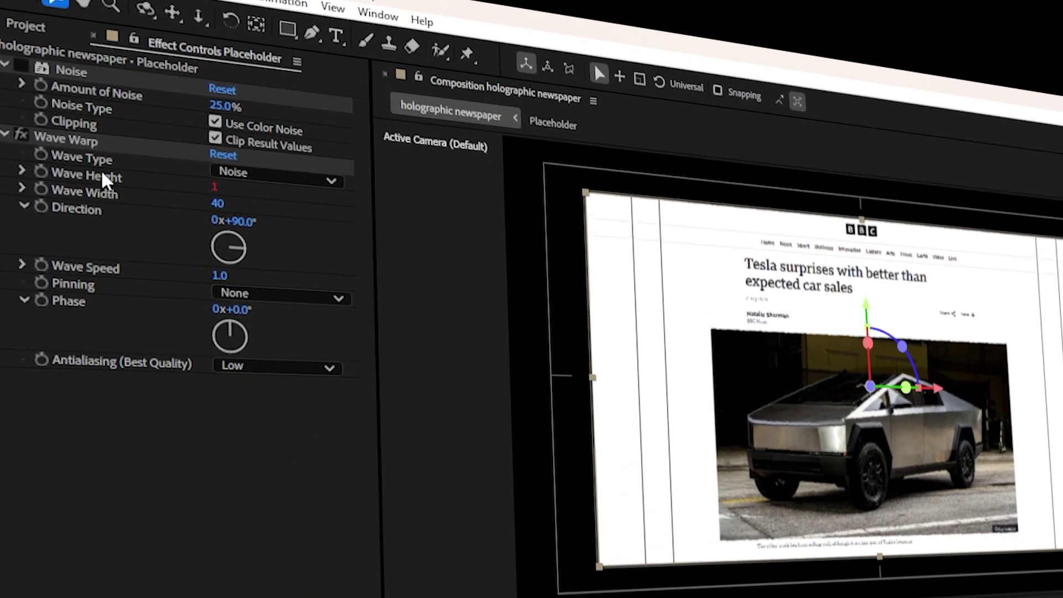
left_click(105, 187)
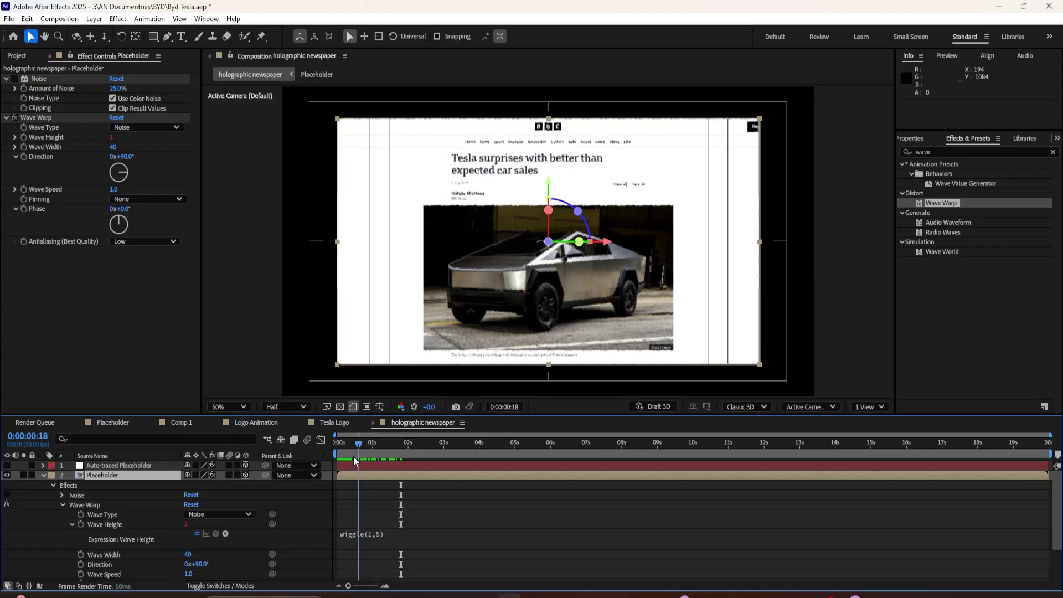
left_click_drag(400, 455, 504, 460)
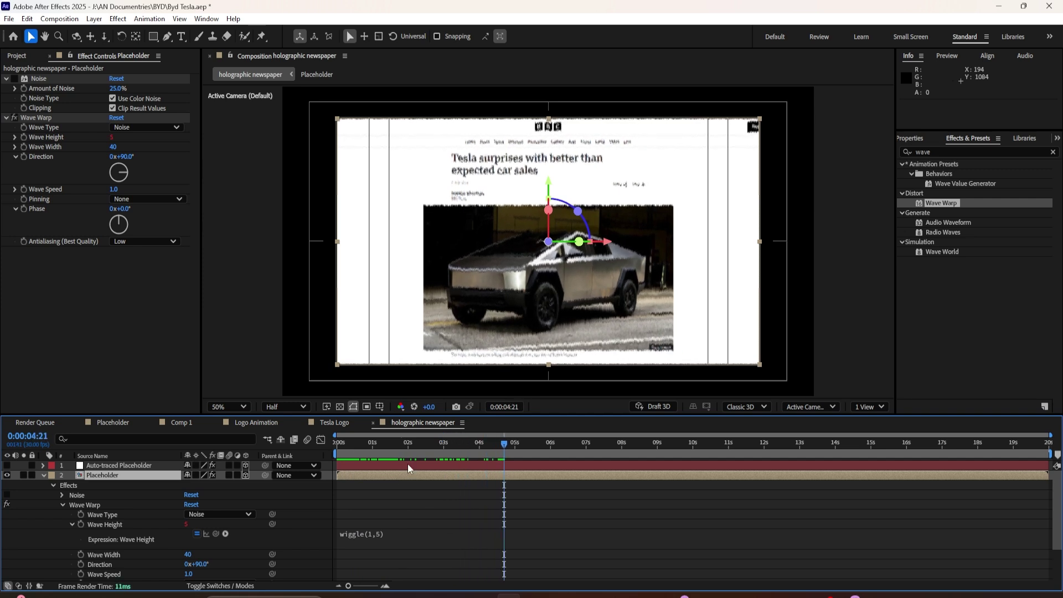
- Turn the Placeholder layer's Noise effect back on and make the Auto-traced Placeholder layer visible
left_click(14, 78)
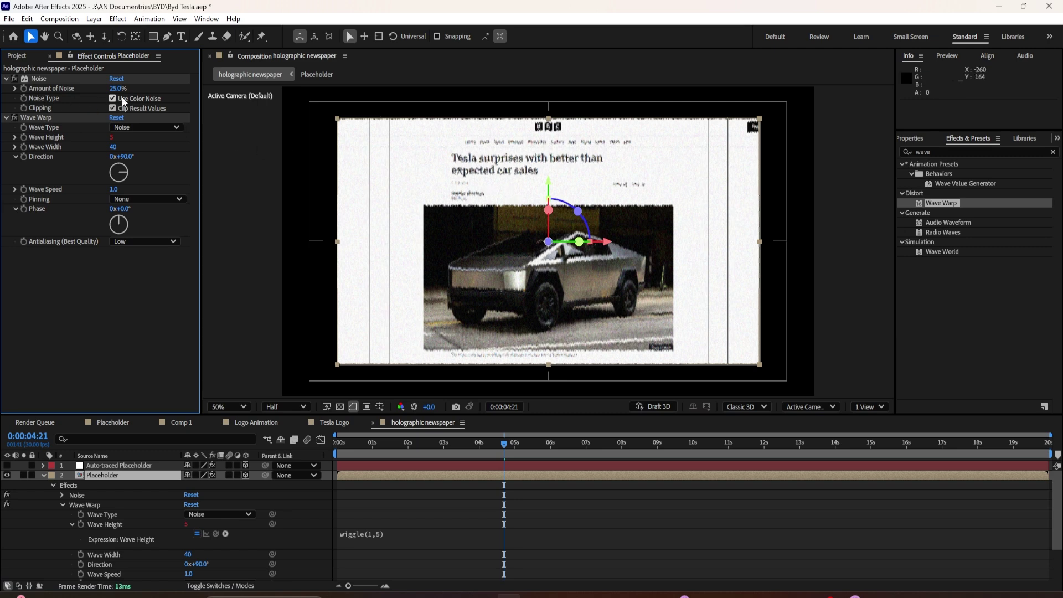
left_click(402, 443)
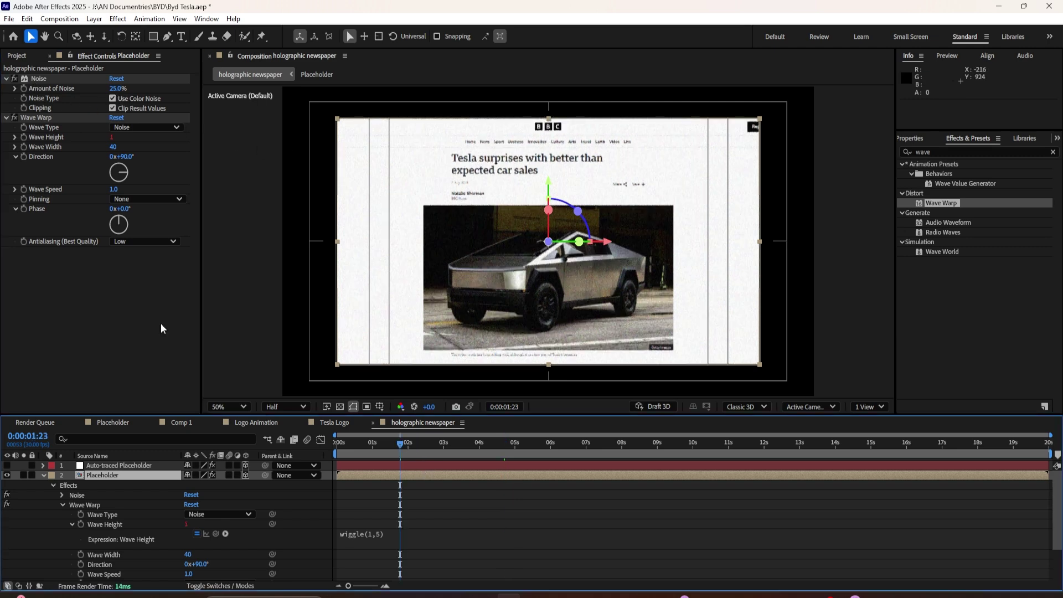
left_click(42, 476)
left_click(96, 467)
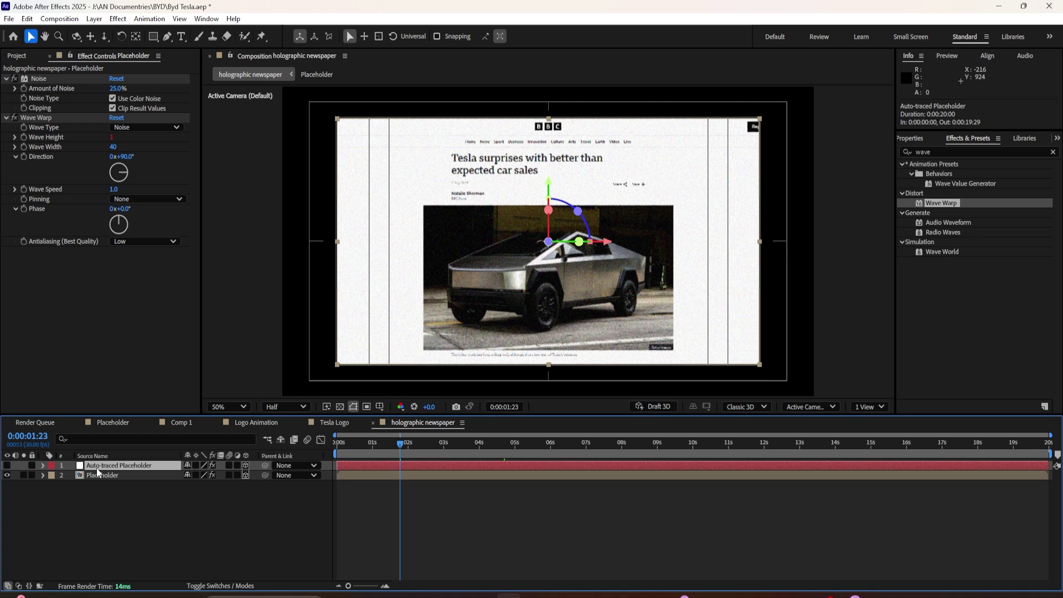
left_click(7, 465)
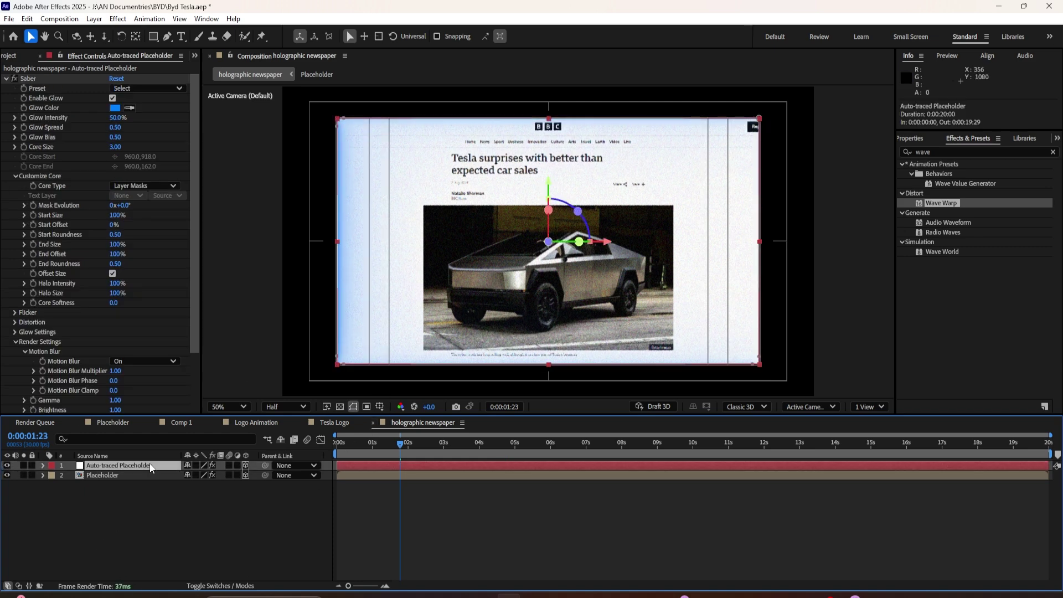
left_click(181, 503)
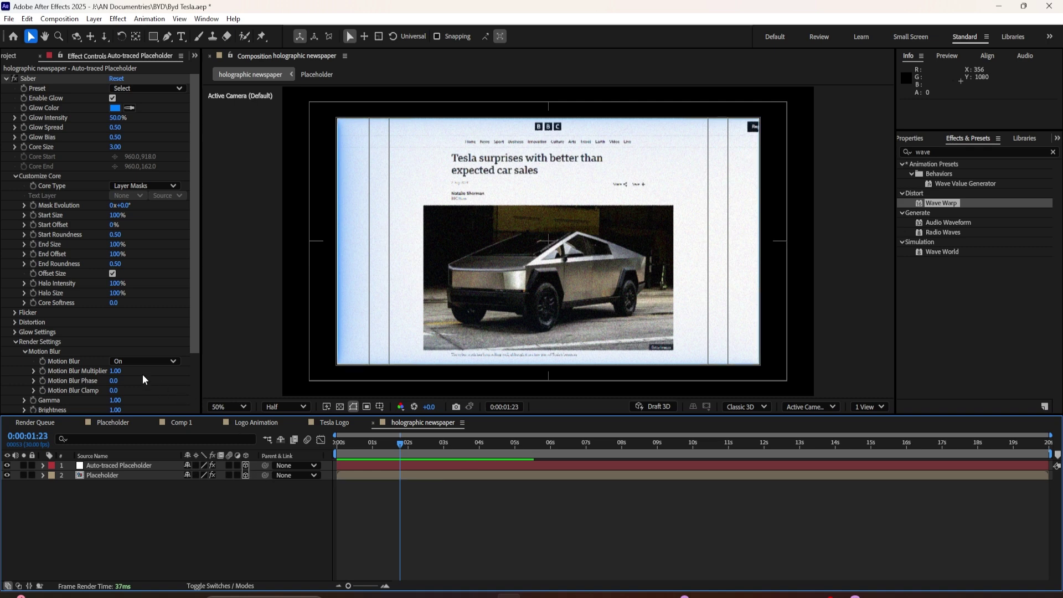
- Compare the finished newspaper effects in Comp 1 with the Placeholder layer's effects in the holographic newspaper composition
left_click(177, 422)
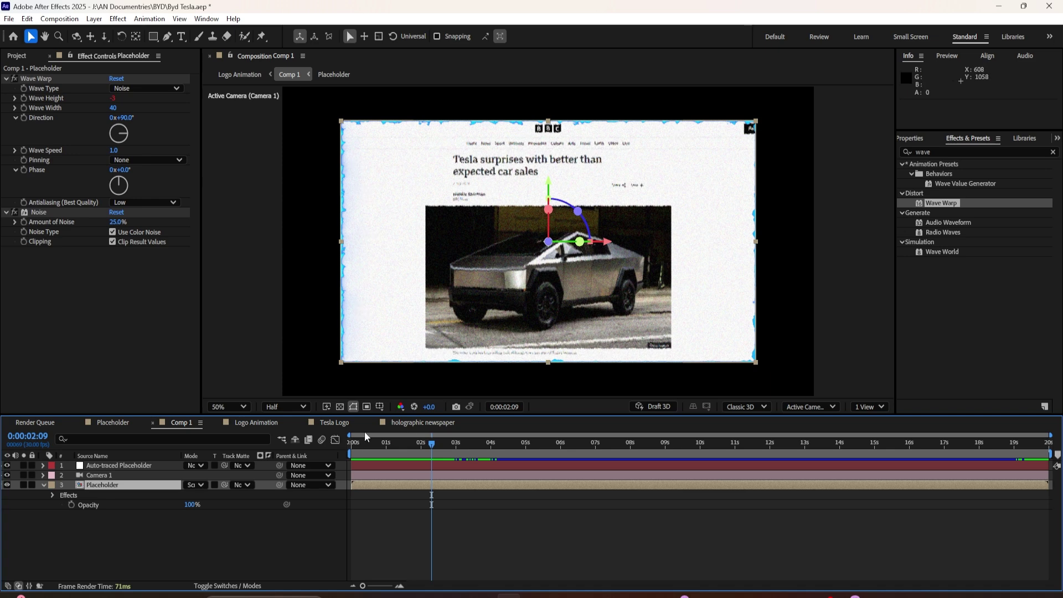
left_click(432, 423)
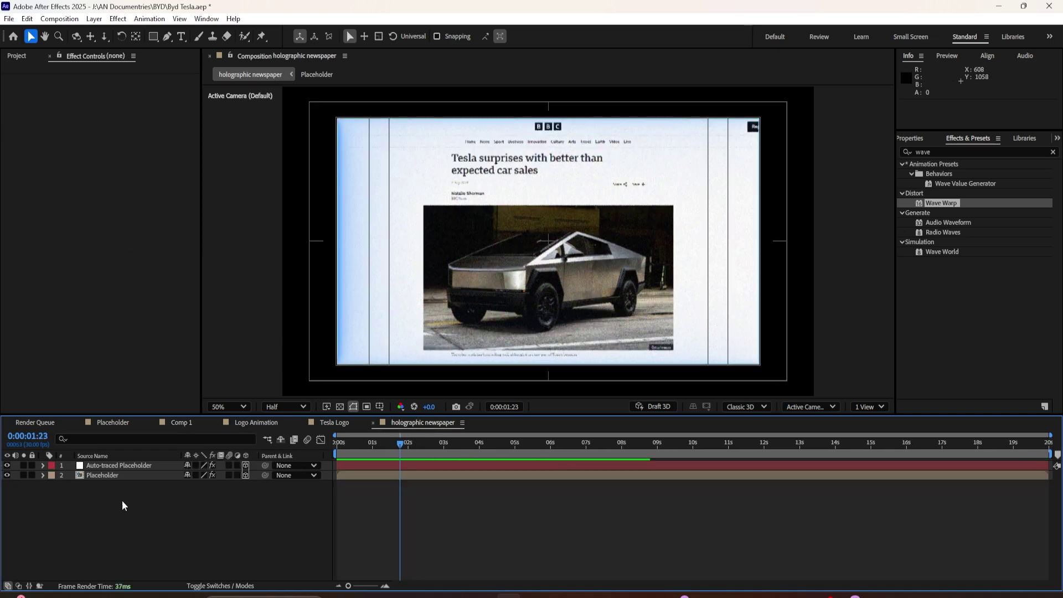
left_click(123, 476)
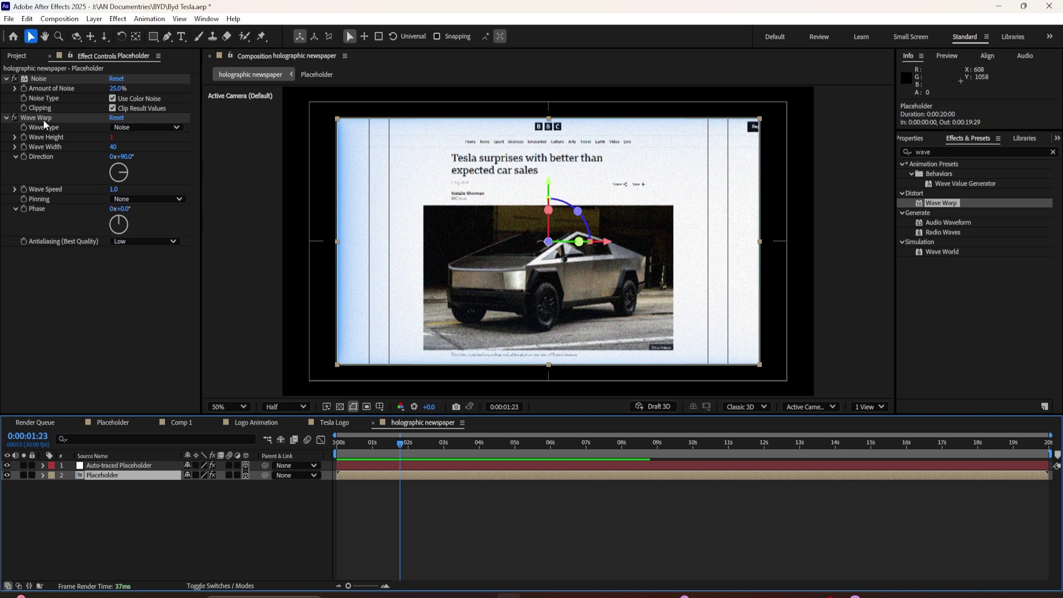
- Set the Glow Distortion type to Energy in the Auto-traced Placeholder layer's Saber effect
left_click(119, 465)
scroll(109, 335, "down", 2)
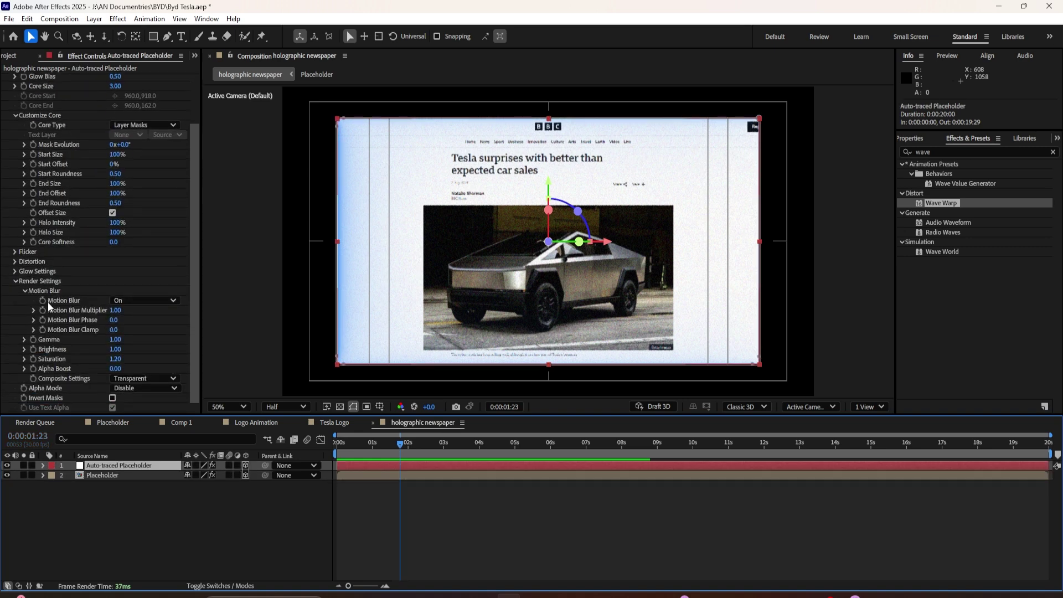
left_click(15, 272)
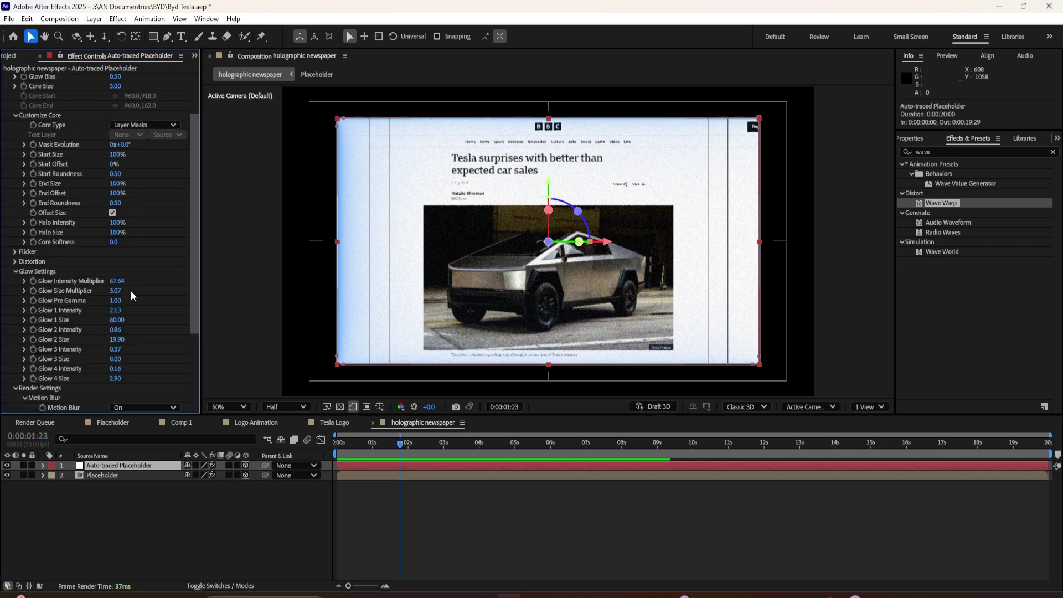
left_click(18, 253)
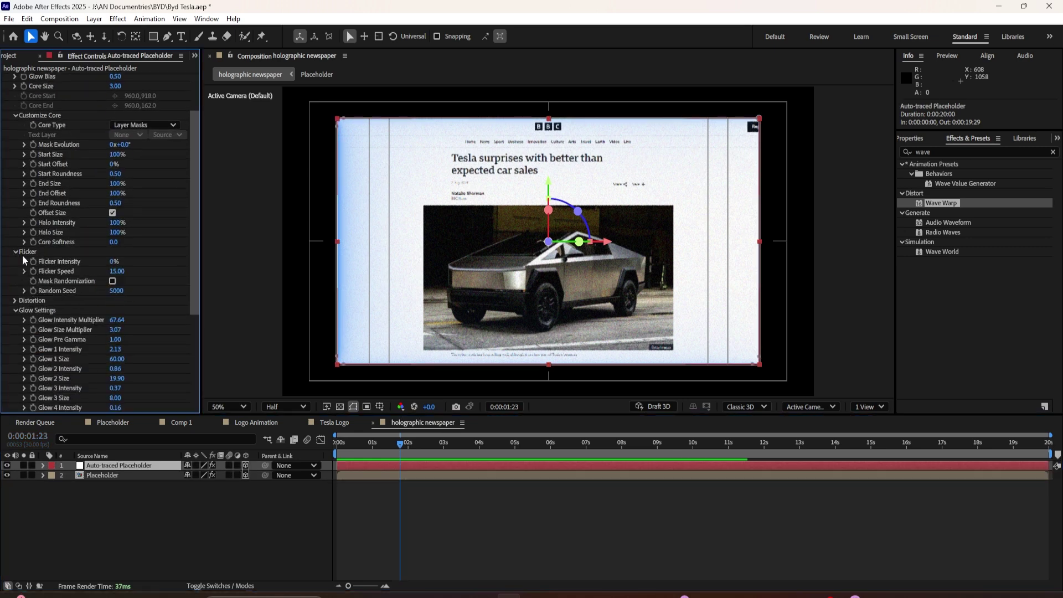
left_click(15, 300)
scroll(153, 299, "down", 1)
left_click(24, 284)
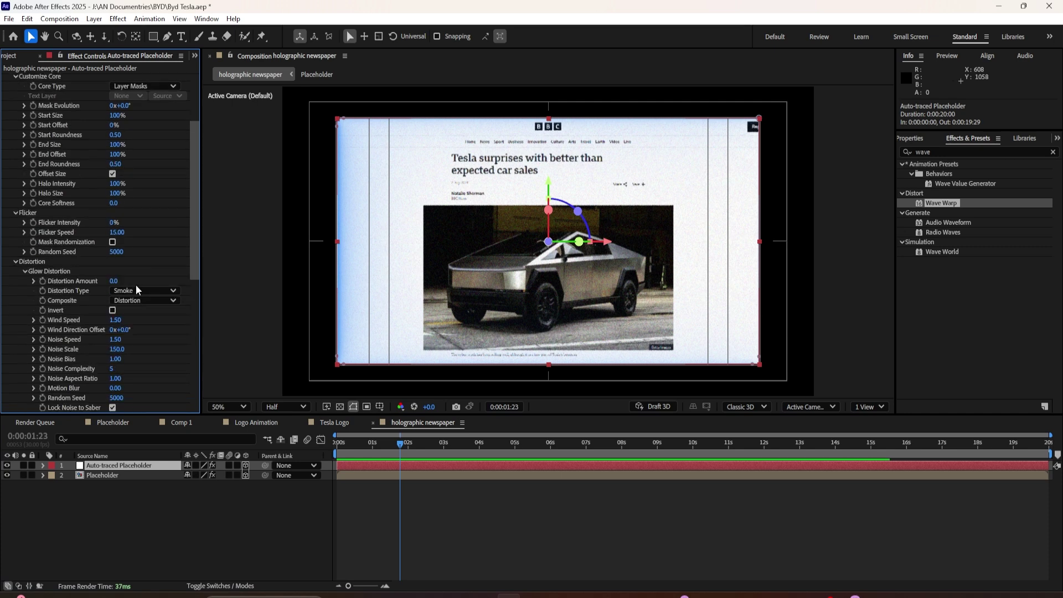
left_click(160, 291)
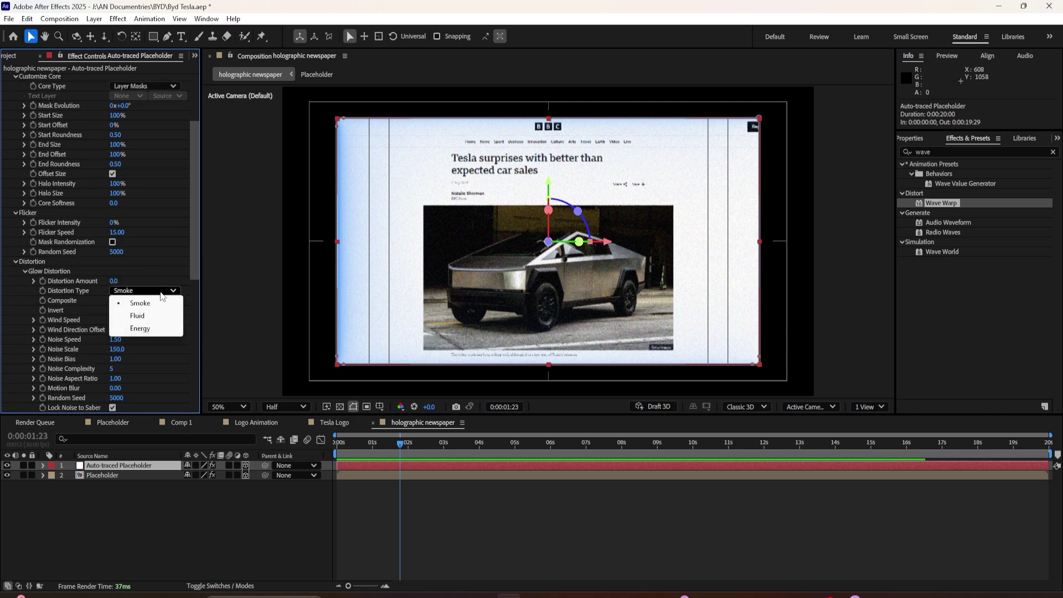
left_click(156, 330)
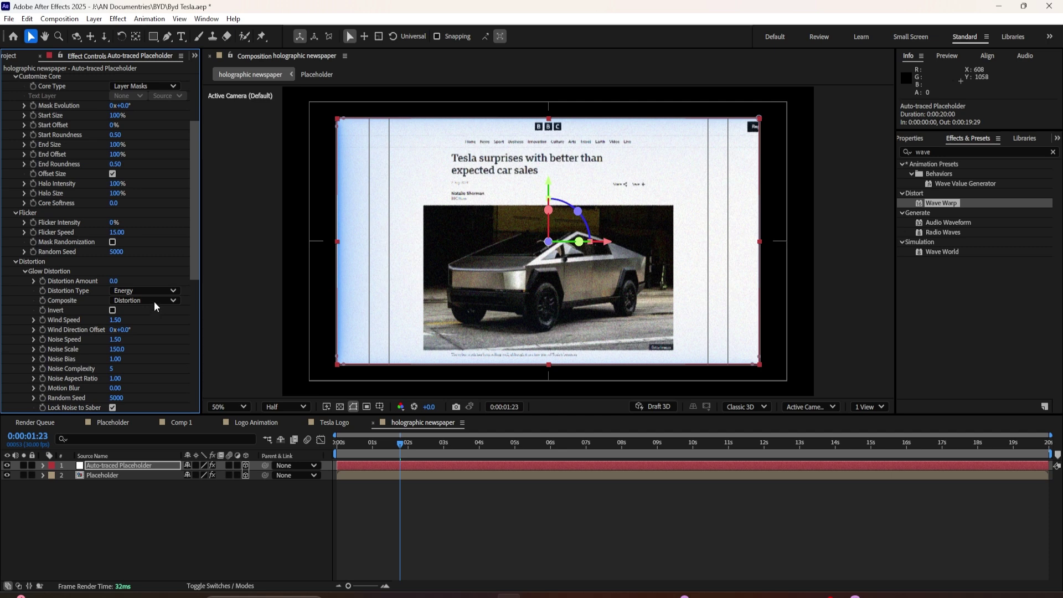
- Examine the Core Distortion settings and the distortion types Saber offers for them
scroll(148, 320, "down", 3)
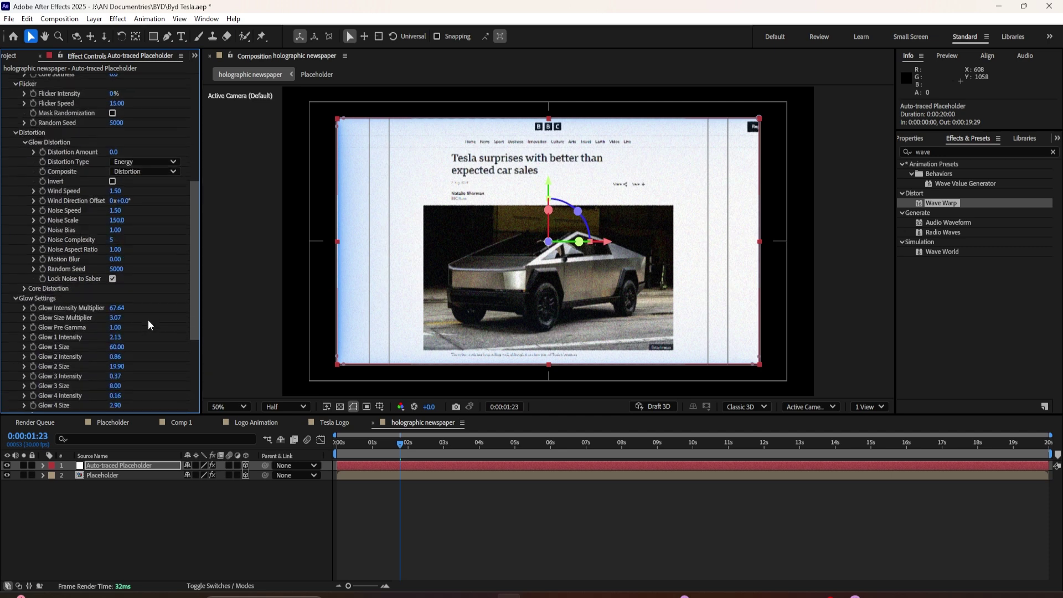
left_click(25, 289)
left_click(164, 291)
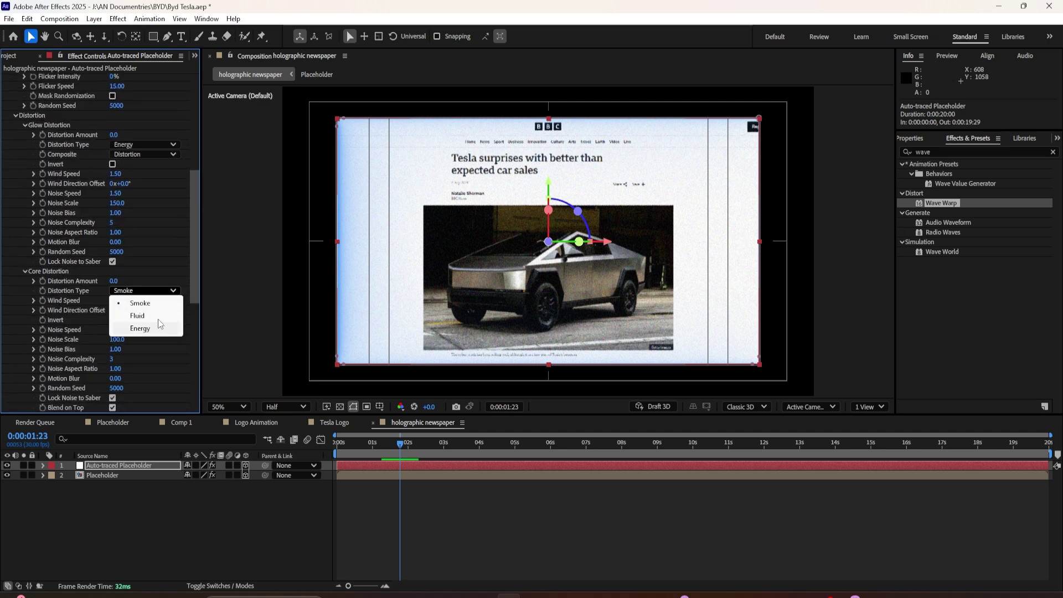
left_click(166, 303)
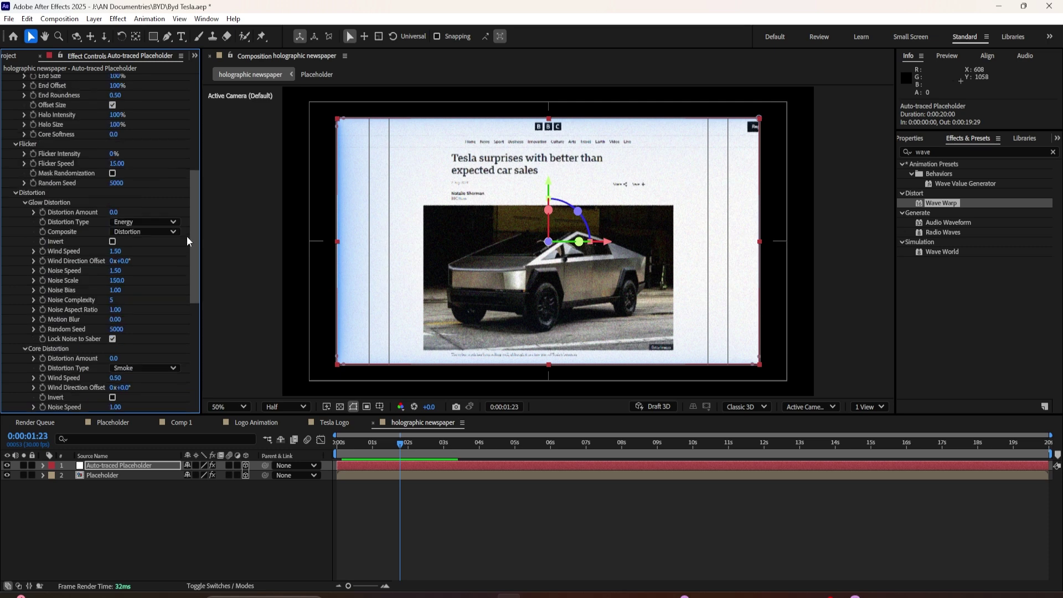
- Apply the Energy preset to the Auto-traced Placeholder layer's Saber effect
scroll(188, 238, "up", 5)
left_click(176, 89)
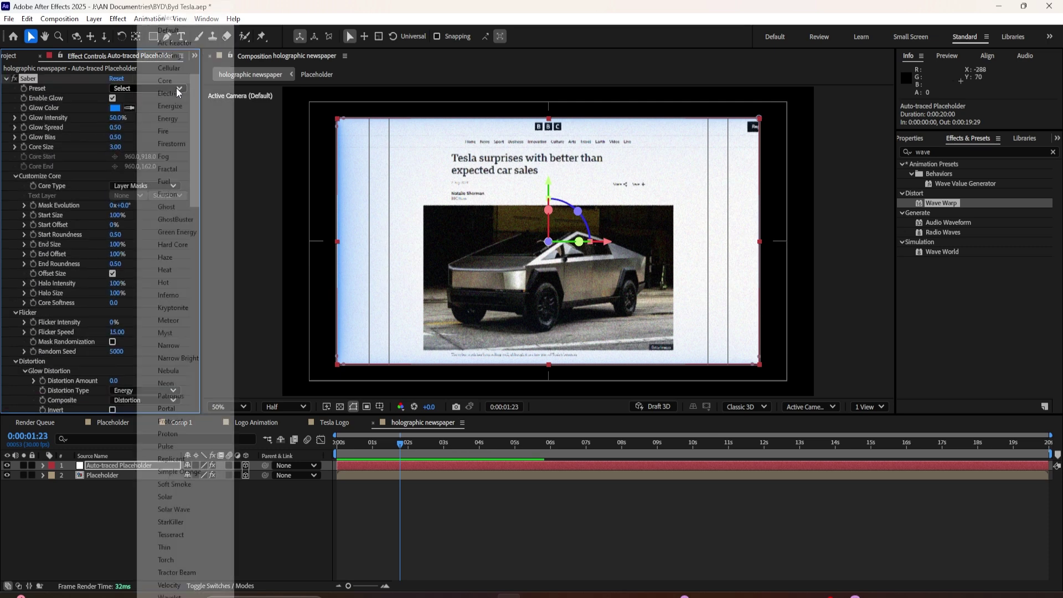
left_click(177, 118)
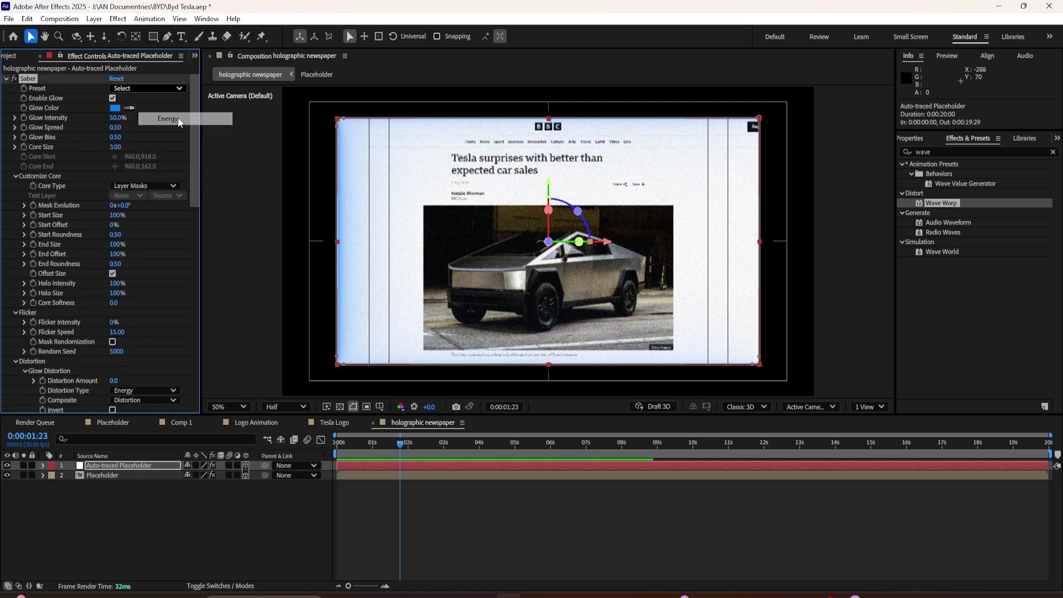
left_click(159, 87)
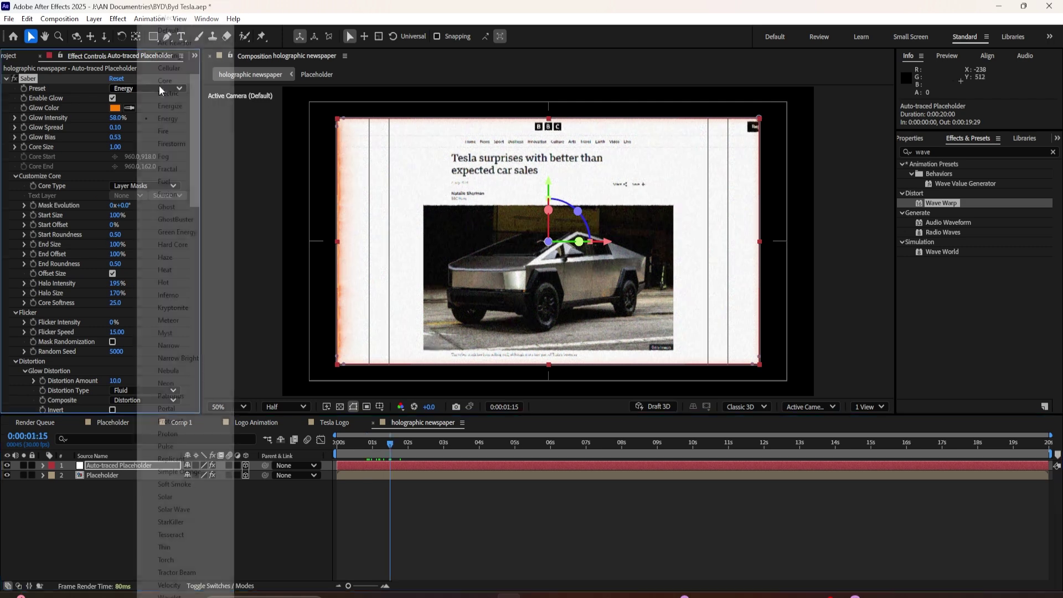
left_click(183, 106)
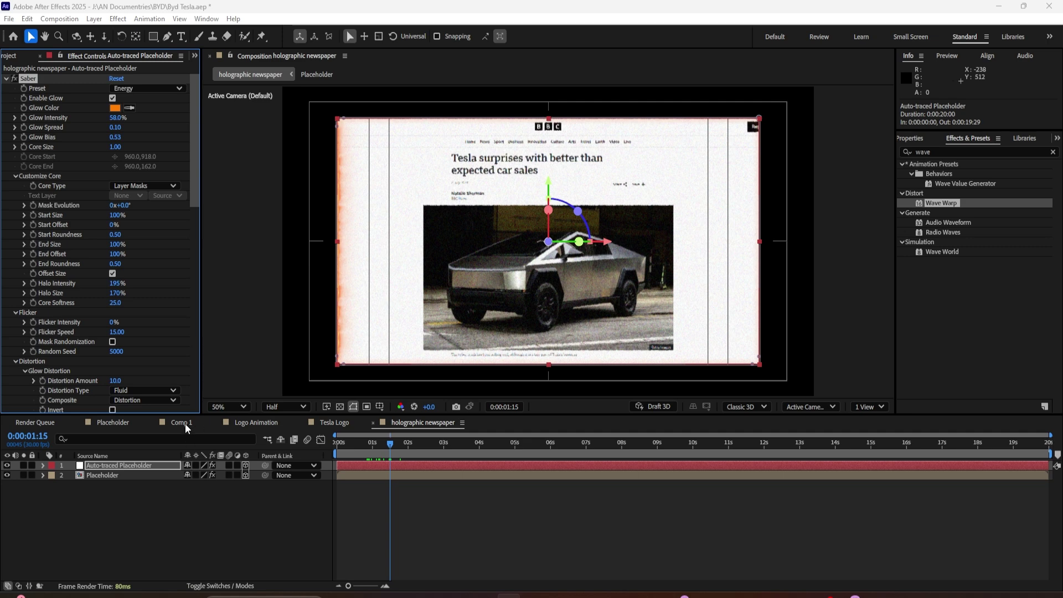
- Change Saber's Glow Color on the Auto-traced Placeholder layer to blue
left_click(114, 107)
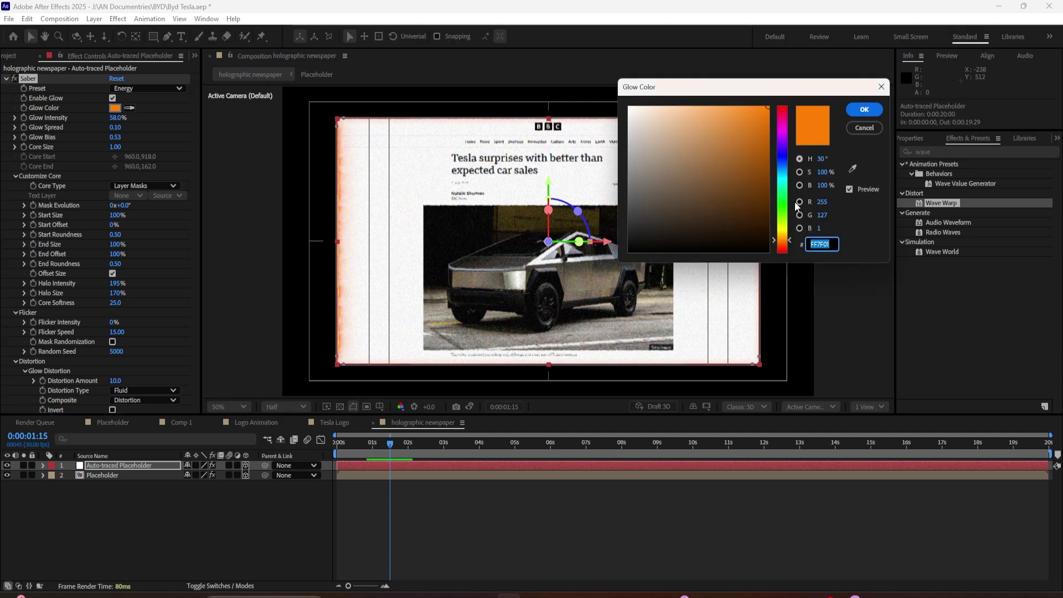
left_click_drag(782, 176, 781, 162)
mouse_move(726, 101)
left_mouse_down()
mouse_move(766, 102)
mouse_move(755, 104)
left_mouse_up()
left_click(864, 109)
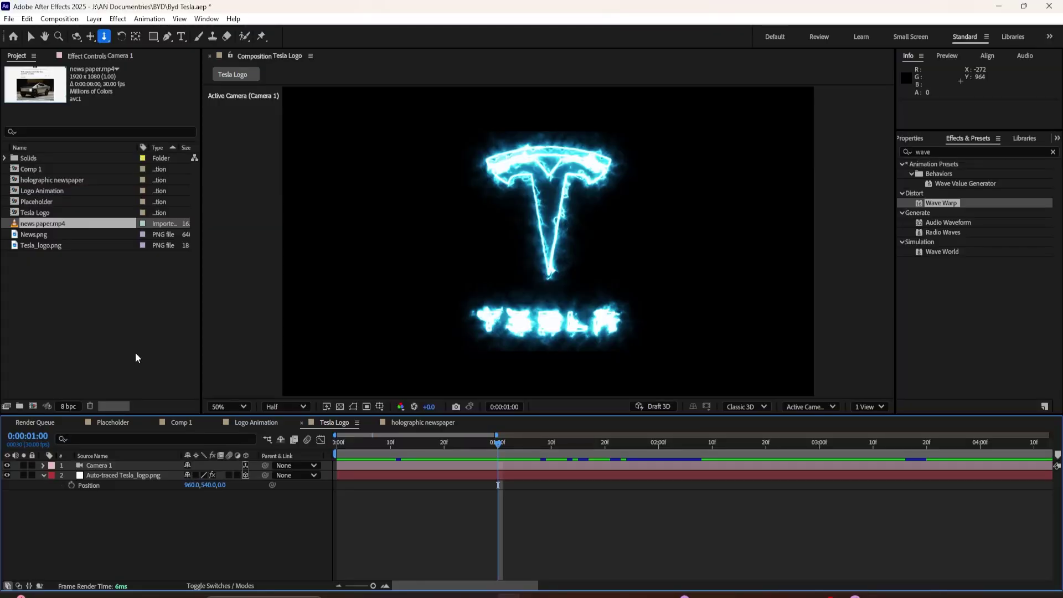
- Review the electric logo drawing on in the Tesla Logo composition at several points within the first second
left_click(96, 273)
left_click(50, 223)
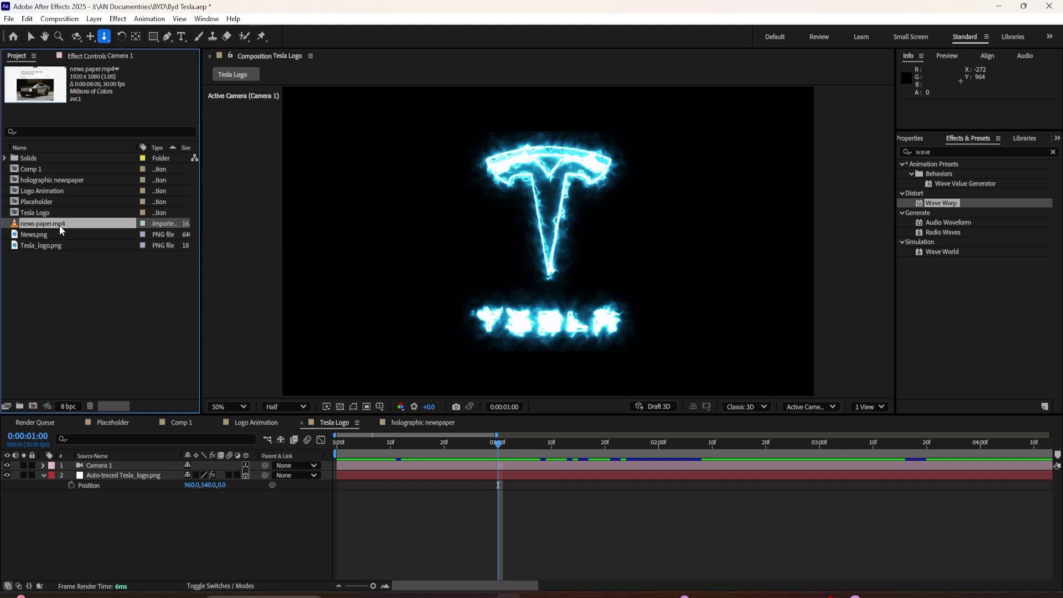
left_click(463, 446)
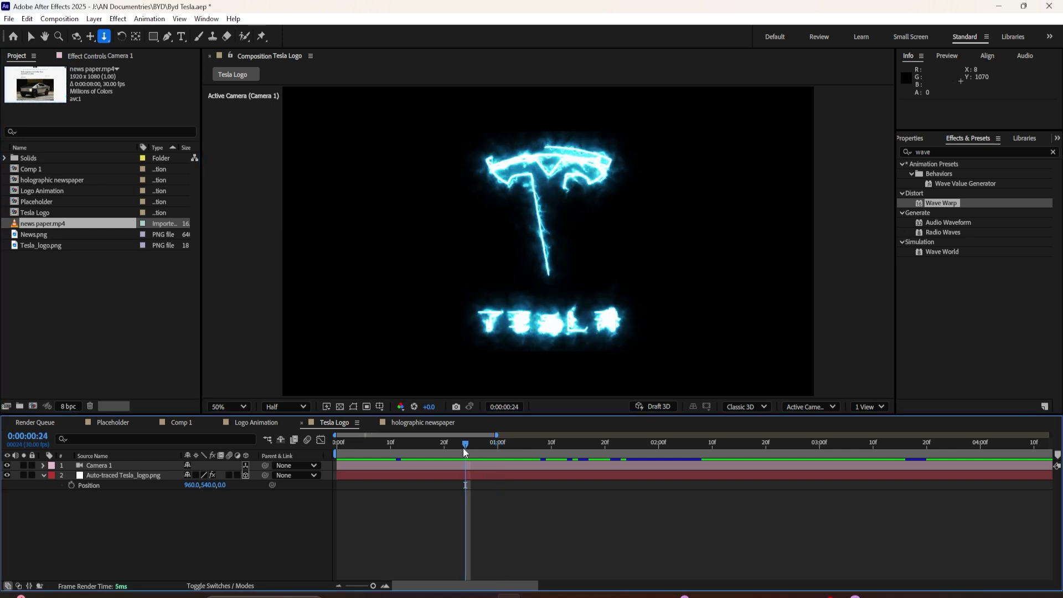
left_click(452, 450)
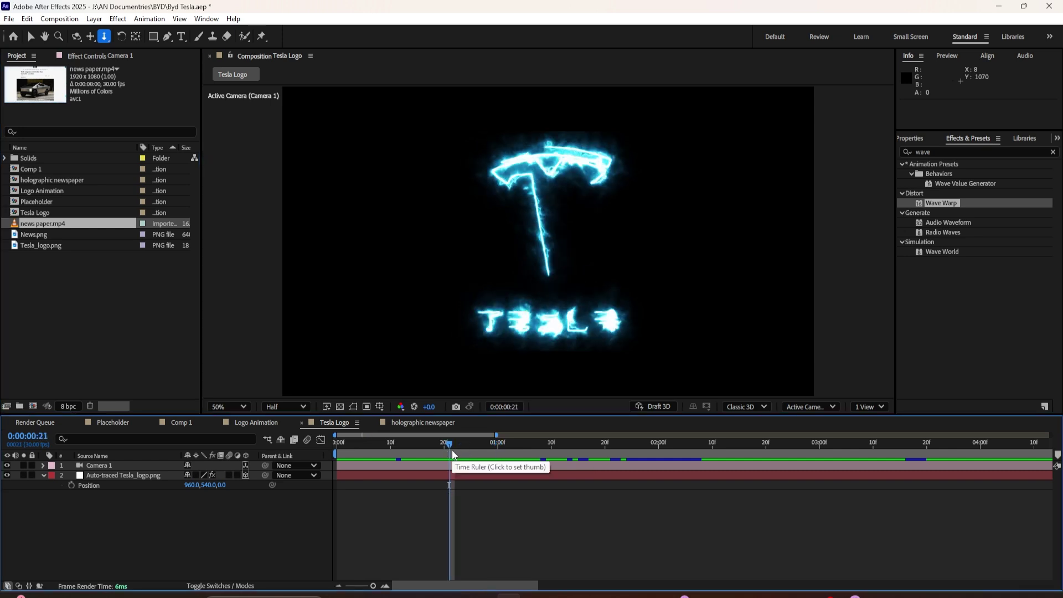
- Add news paper.mp4 beneath the auto-traced logo layer in the Tesla Logo composition and make it a 3D layer
left_click(497, 446)
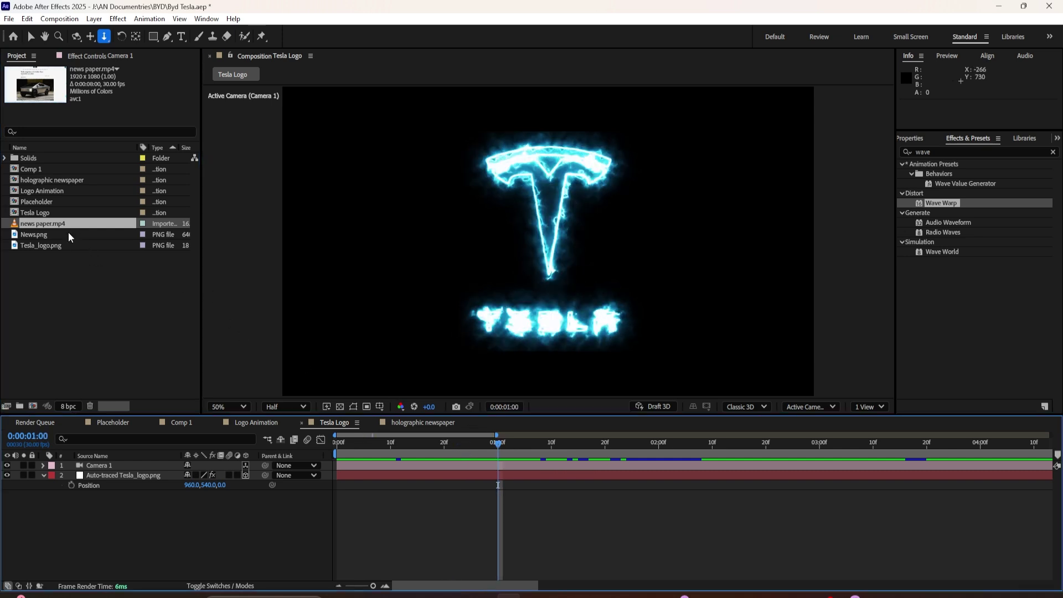
left_click_drag(53, 225, 114, 489)
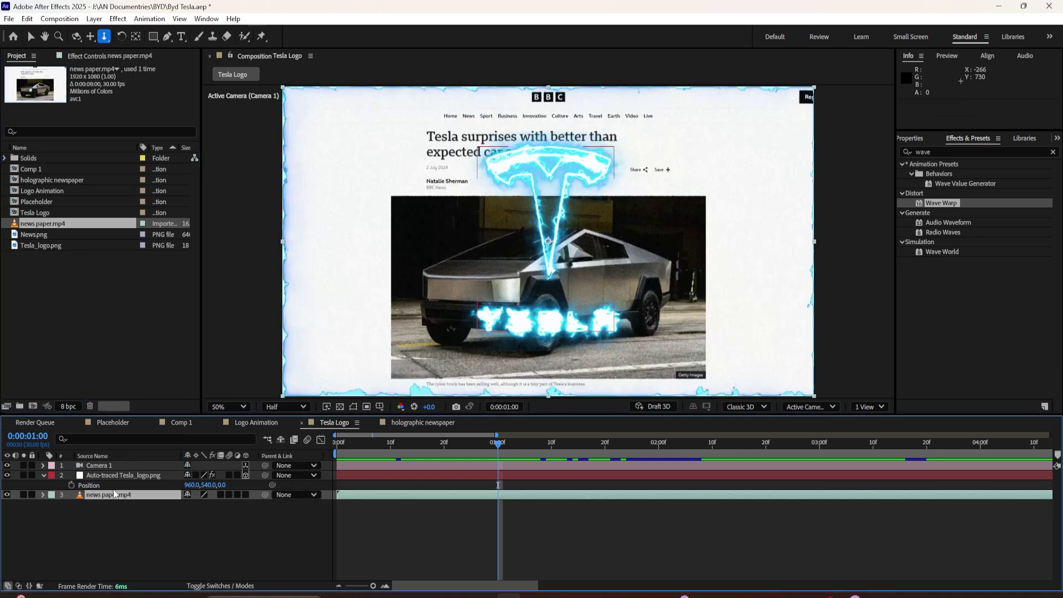
left_click(245, 494)
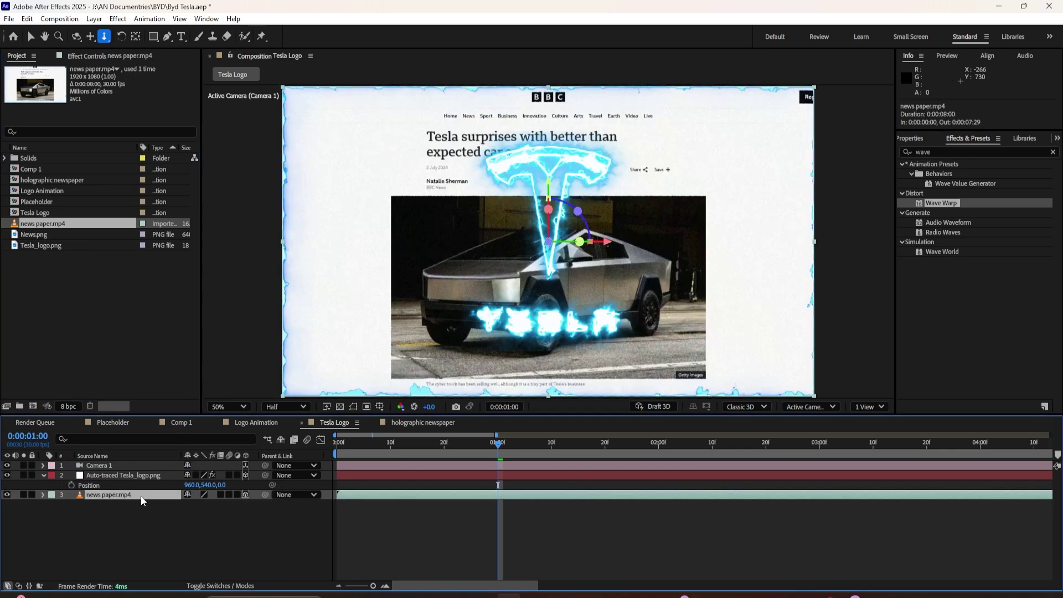
- Set the news paper.mp4 layer's Z position to 1872 and hide the layer
key("p")
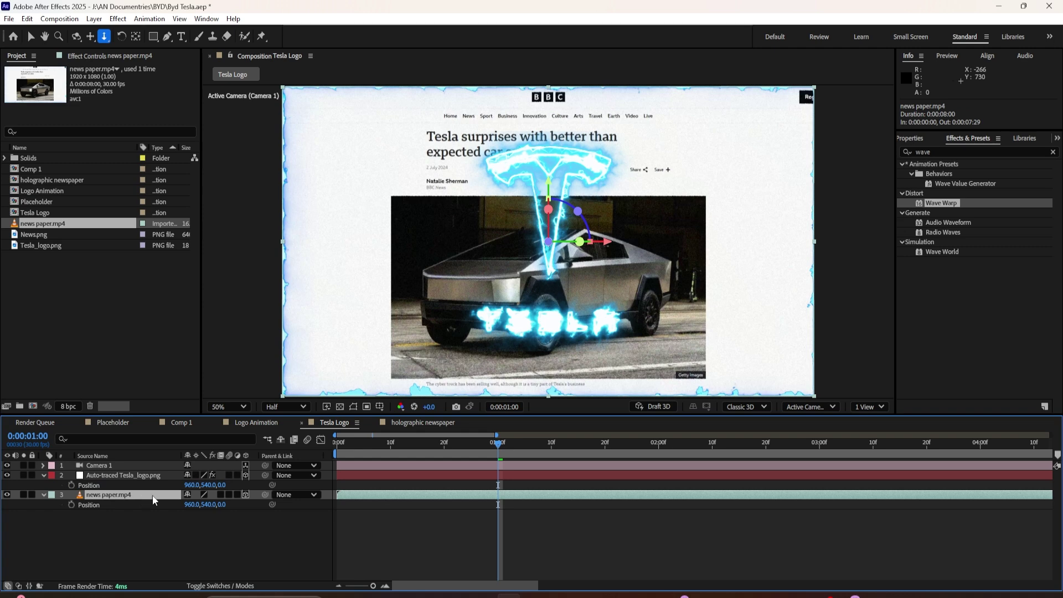
left_click_drag(223, 504, 399, 506)
left_click_drag(271, 514, 235, 570)
left_click(7, 494)
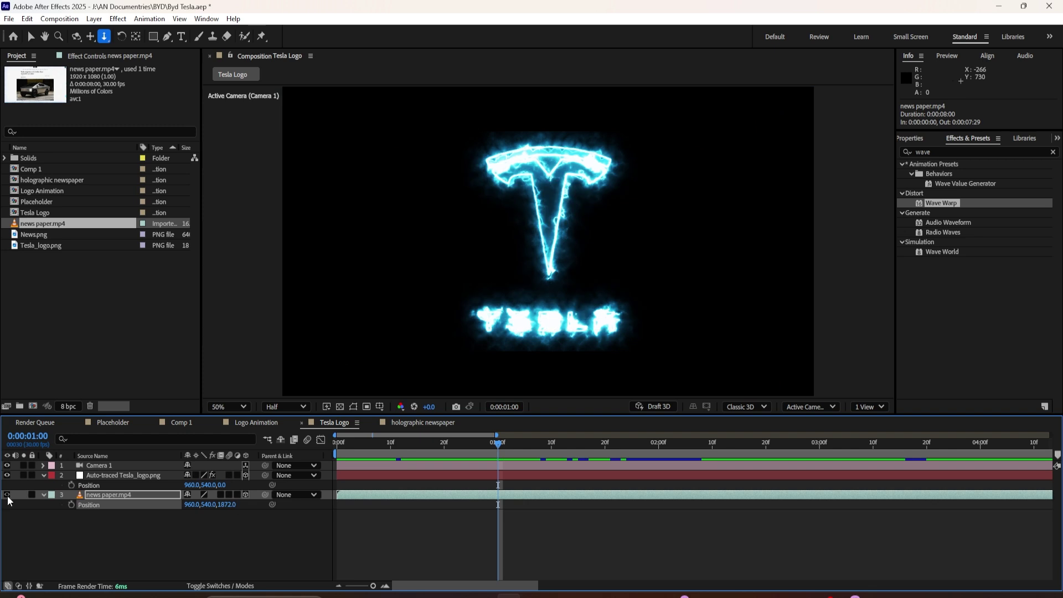
left_click(6, 495)
left_click(118, 493)
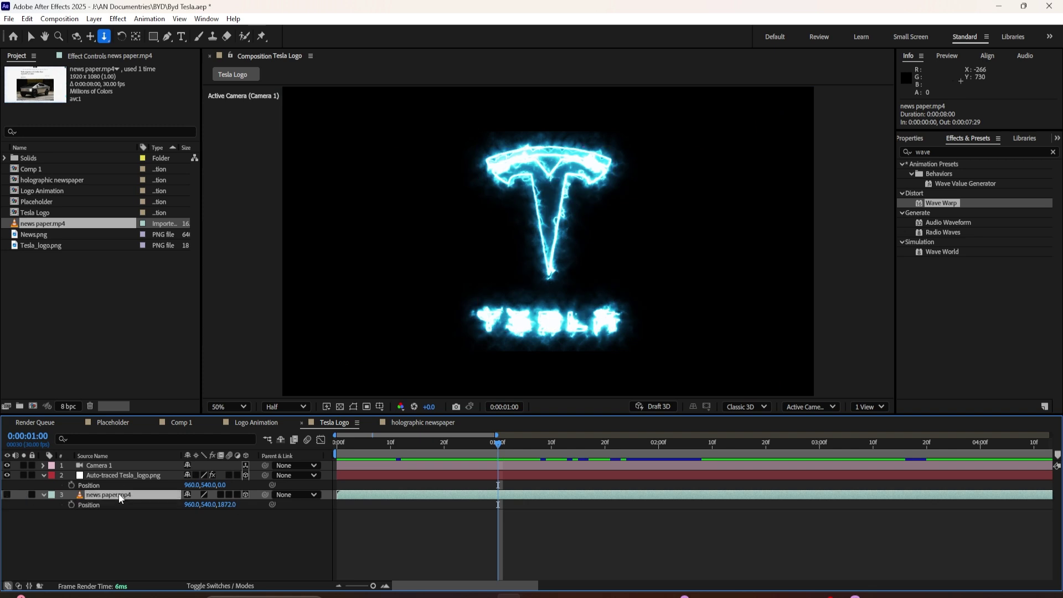
- Create a null object in the Tesla Logo composition and parent Camera 1 to it
left_click(160, 562)
left_click(95, 20)
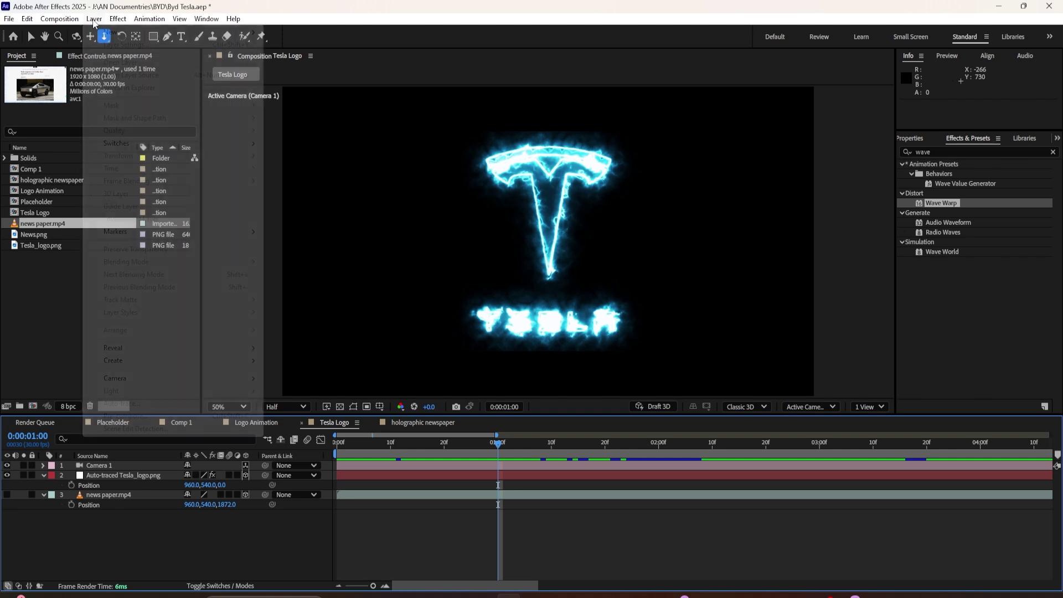
mouse_move(95, 33)
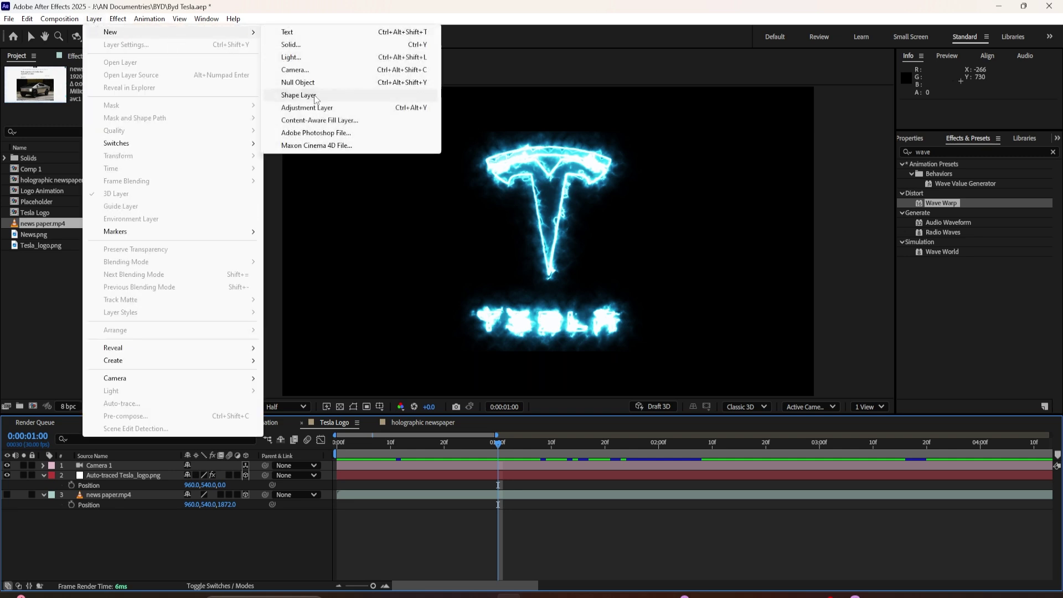
left_click(299, 83)
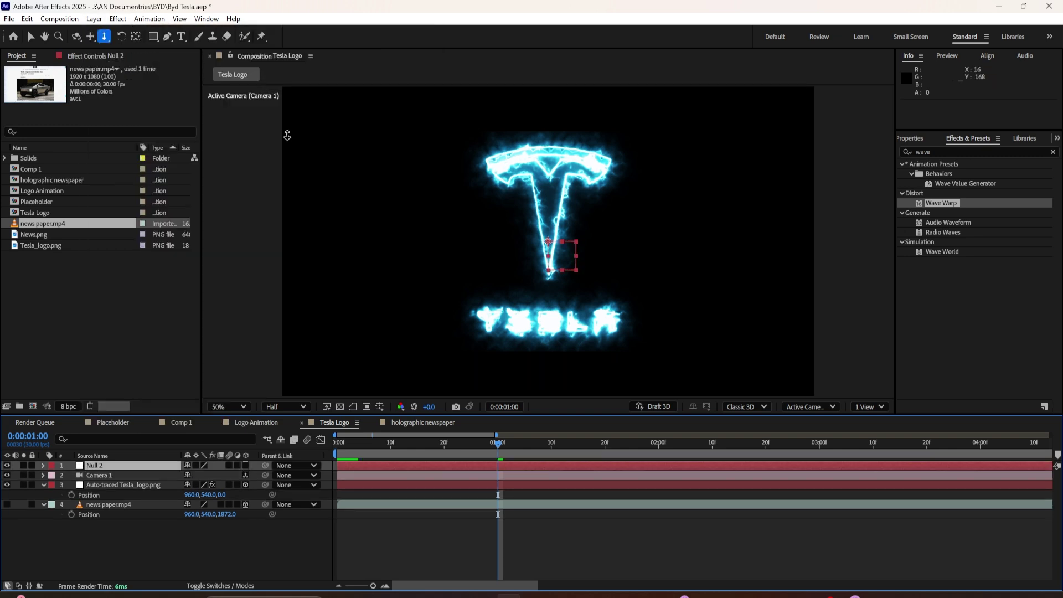
left_click(118, 476)
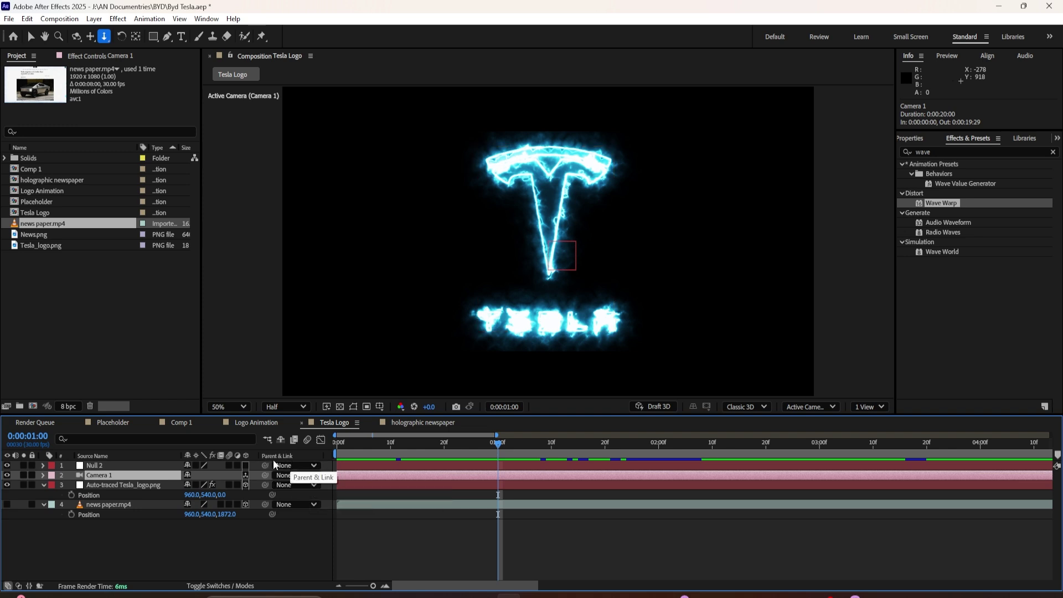
left_click(302, 475)
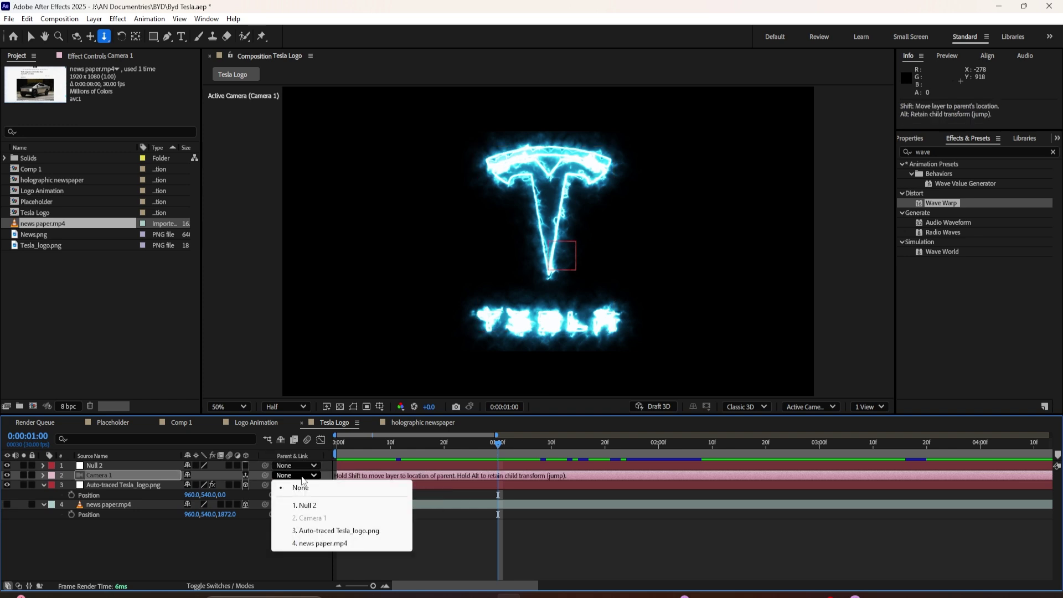
left_click(302, 506)
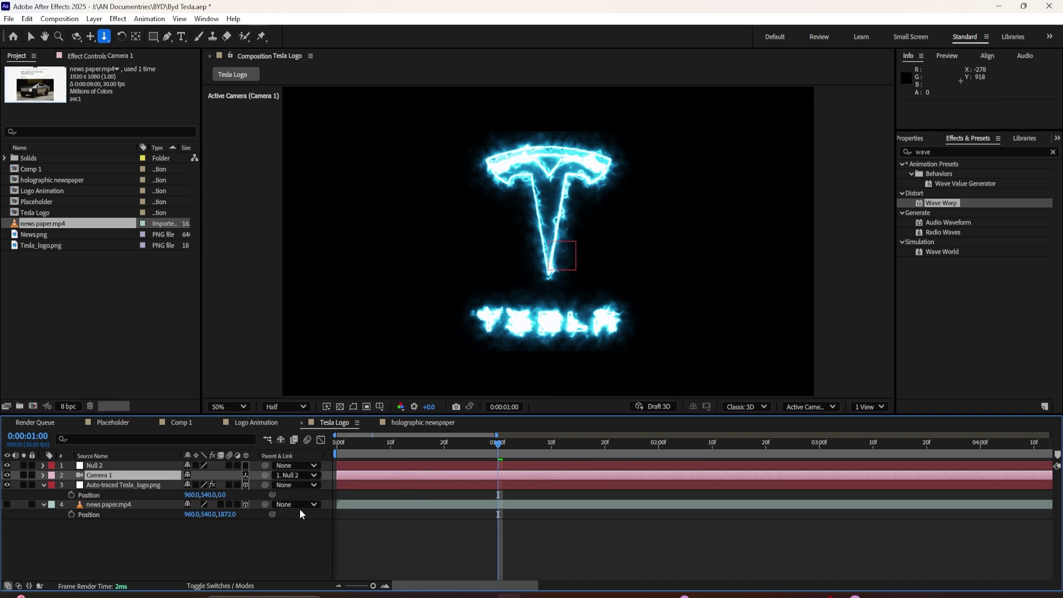
- Make the null a 3D layer and set a Position keyframe on it at 0:00:01:00
left_click(91, 468)
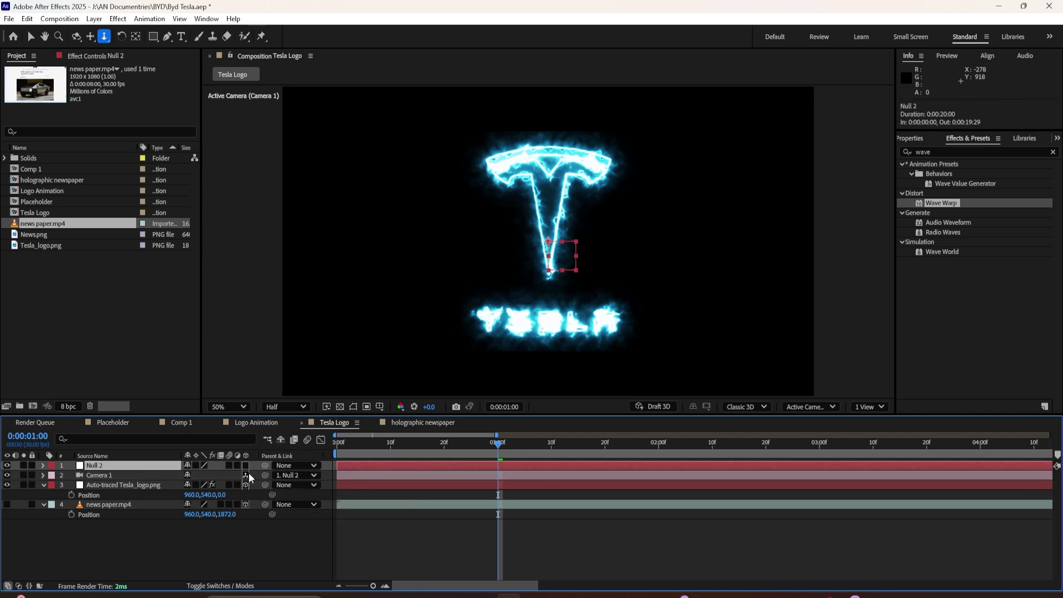
left_click(43, 465)
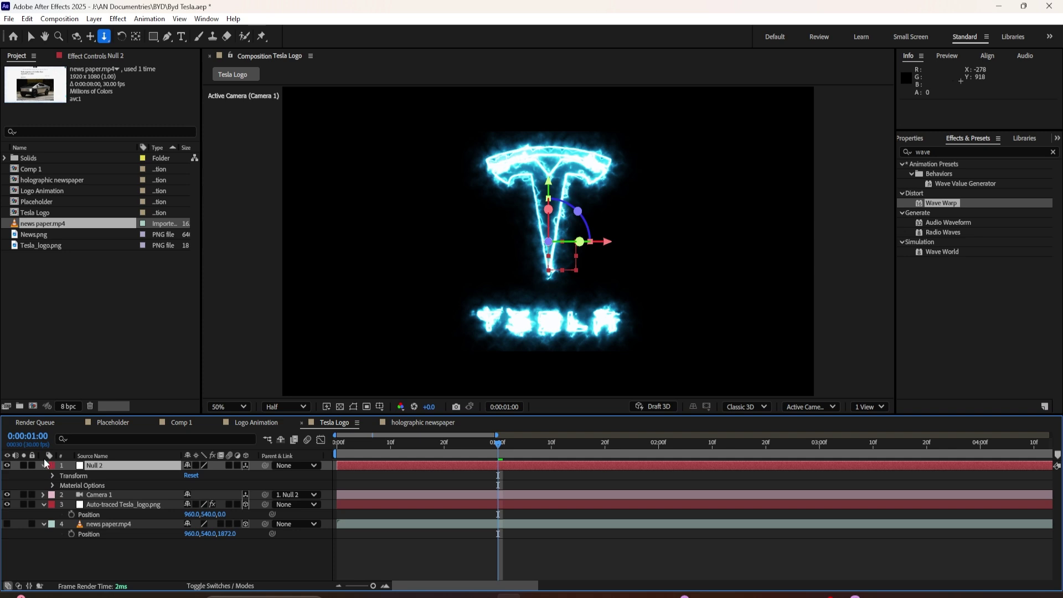
left_click(30, 466)
left_click(52, 476)
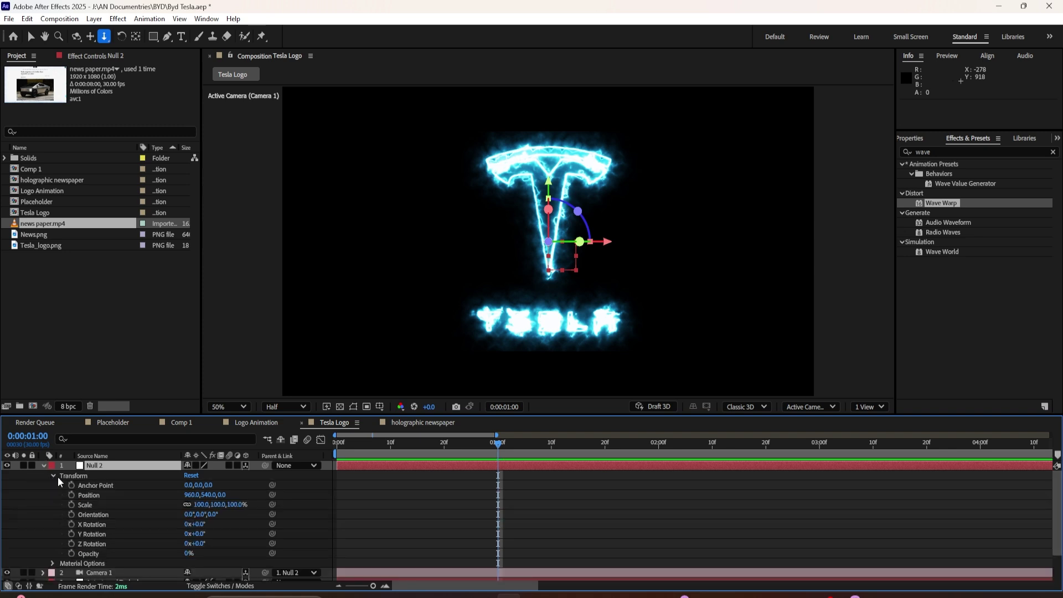
left_click(95, 495)
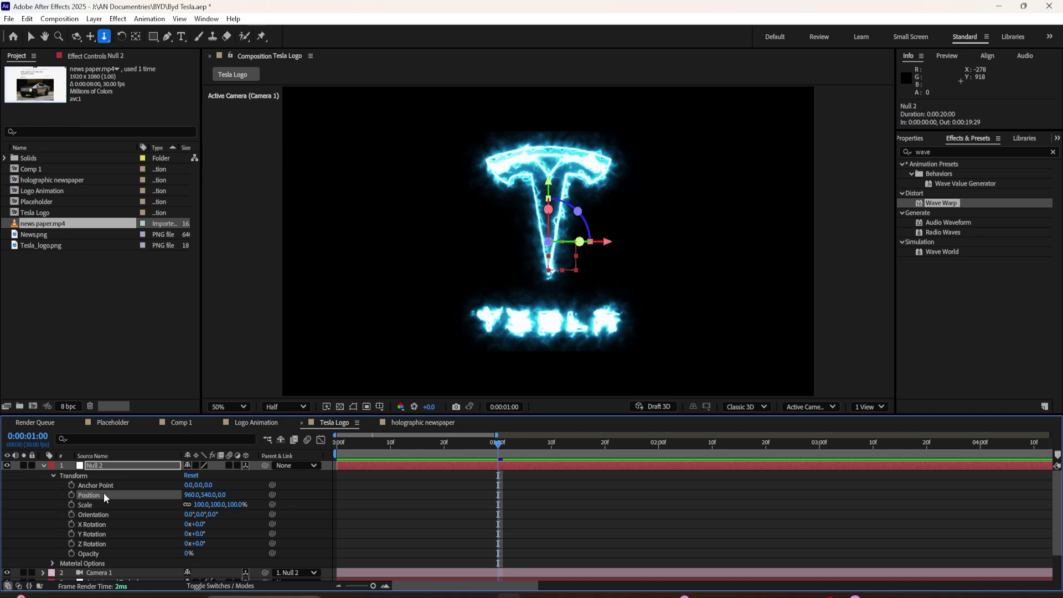
left_click(115, 467)
key("p")
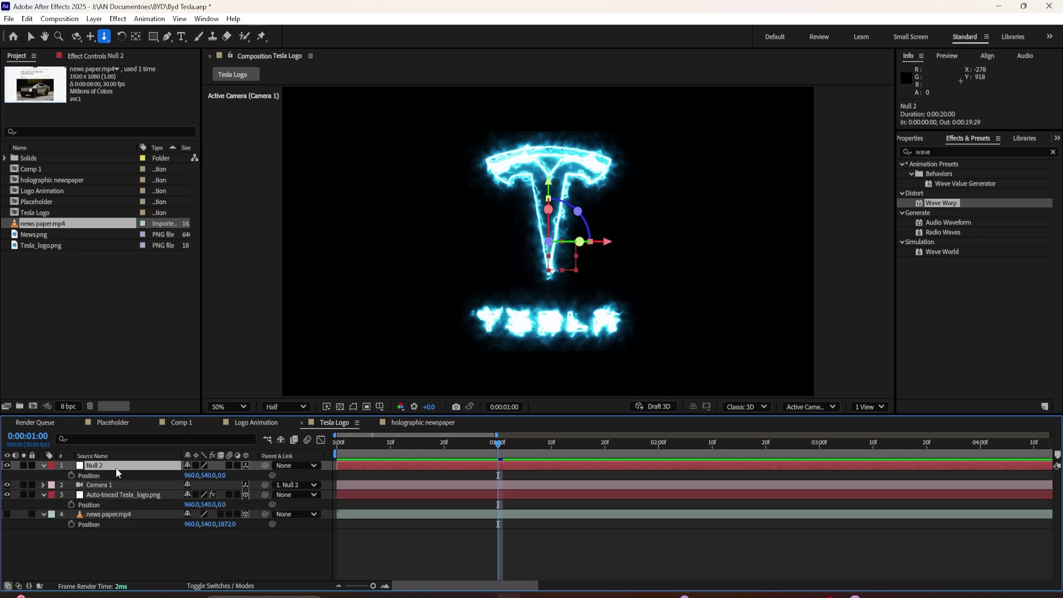
left_click_drag(331, 450, 497, 464)
left_click(70, 475)
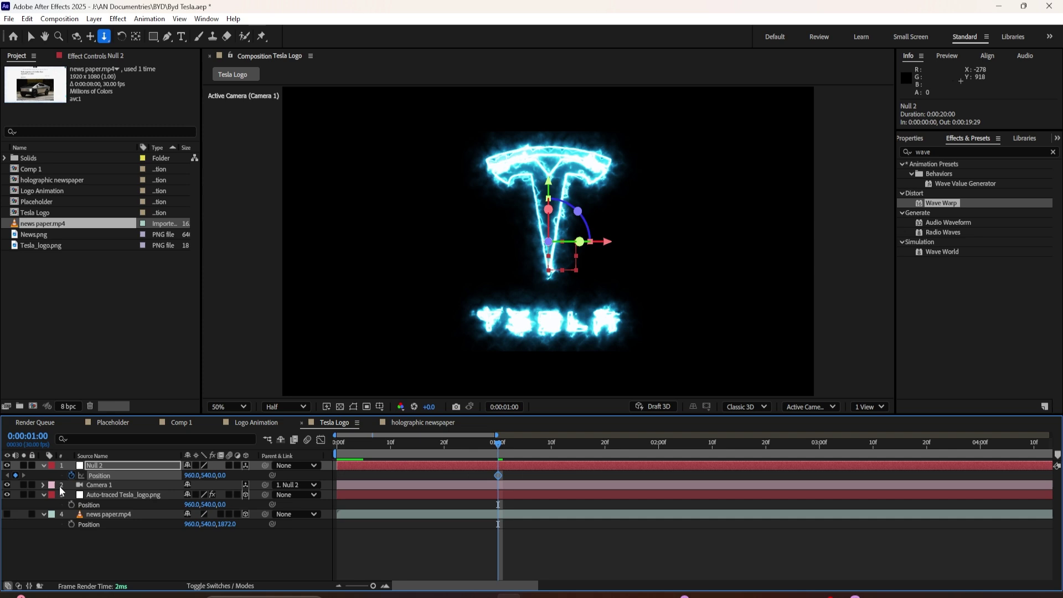
- Keyframe the null's Z position at -295 at 0:00:00:03 and at 1837 at 0:00:01:20
left_click(343, 444)
mouse_move(343, 446)
left_mouse_down()
mouse_move(326, 450)
mouse_move(354, 447)
left_mouse_up()
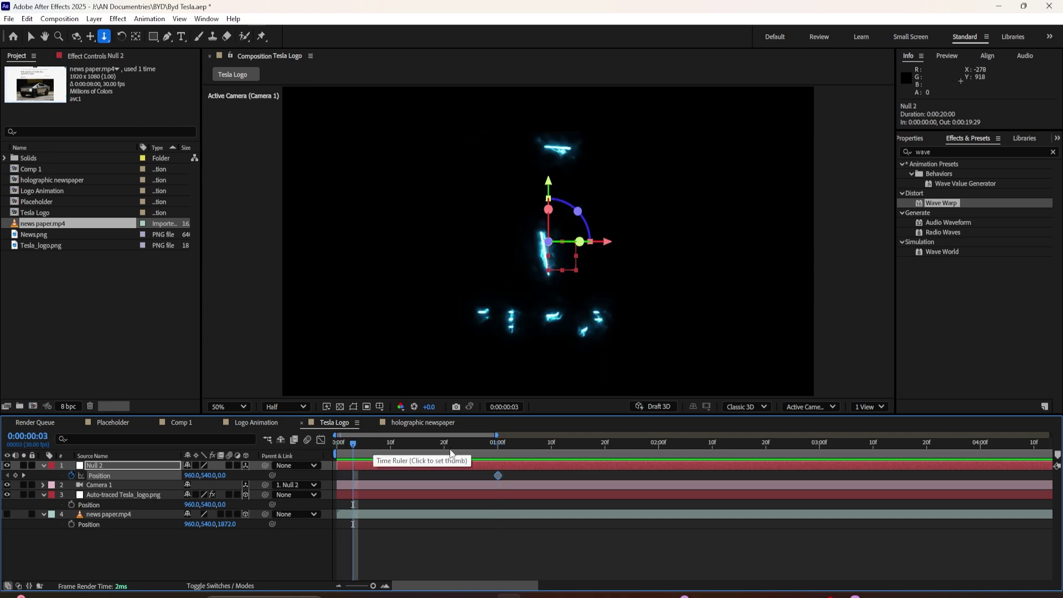
left_click_drag(222, 475, 183, 475)
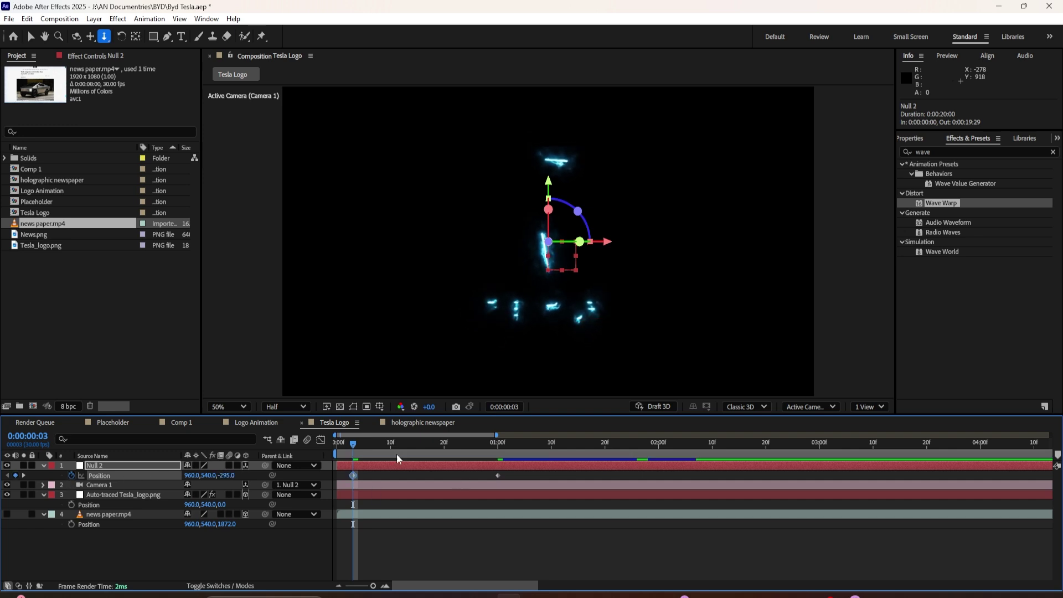
left_click_drag(354, 446, 604, 455)
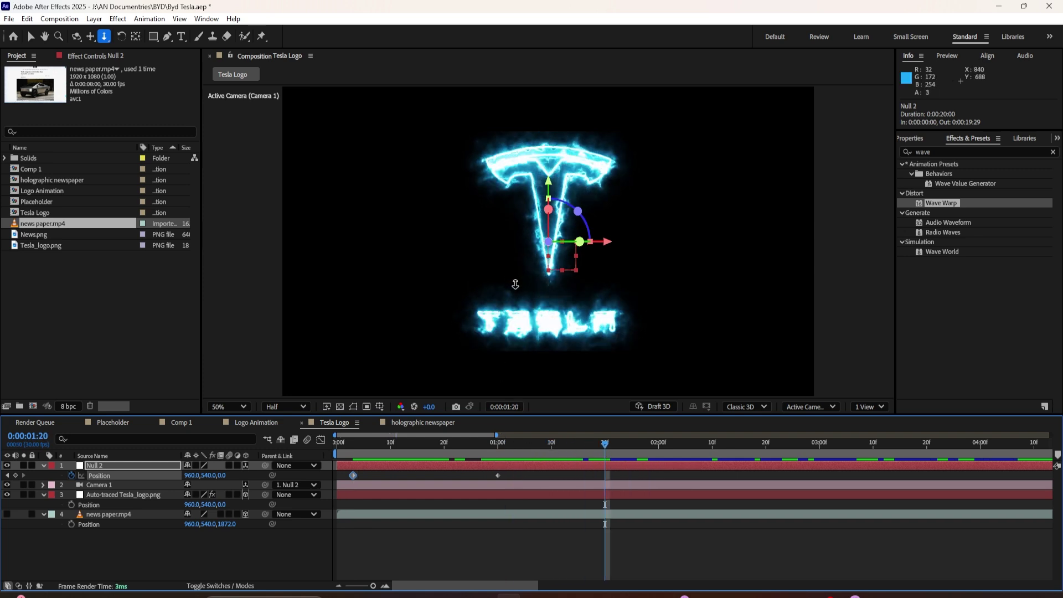
left_click_drag(222, 475, 445, 490)
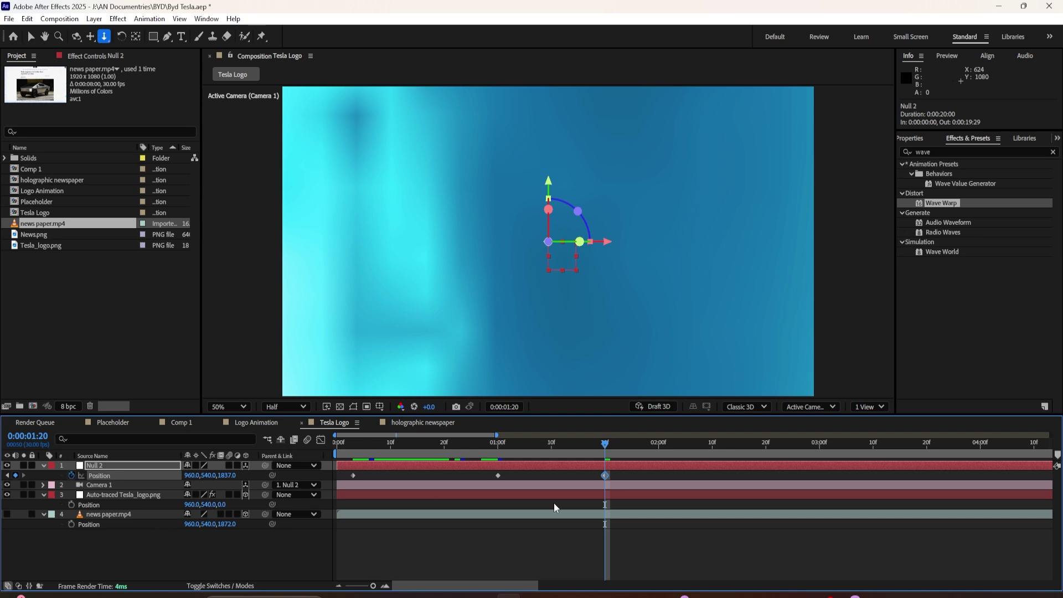
- Shift the news paper.mp4 layer to start at 0:00:01:20 and make it visible again
left_click_drag(477, 513, 736, 516)
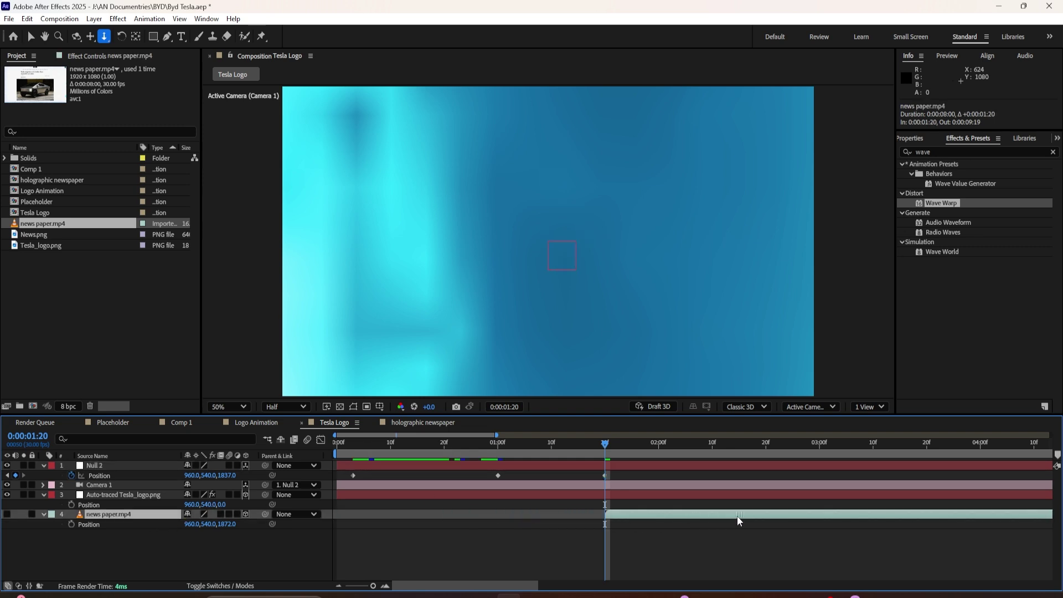
left_click(6, 514)
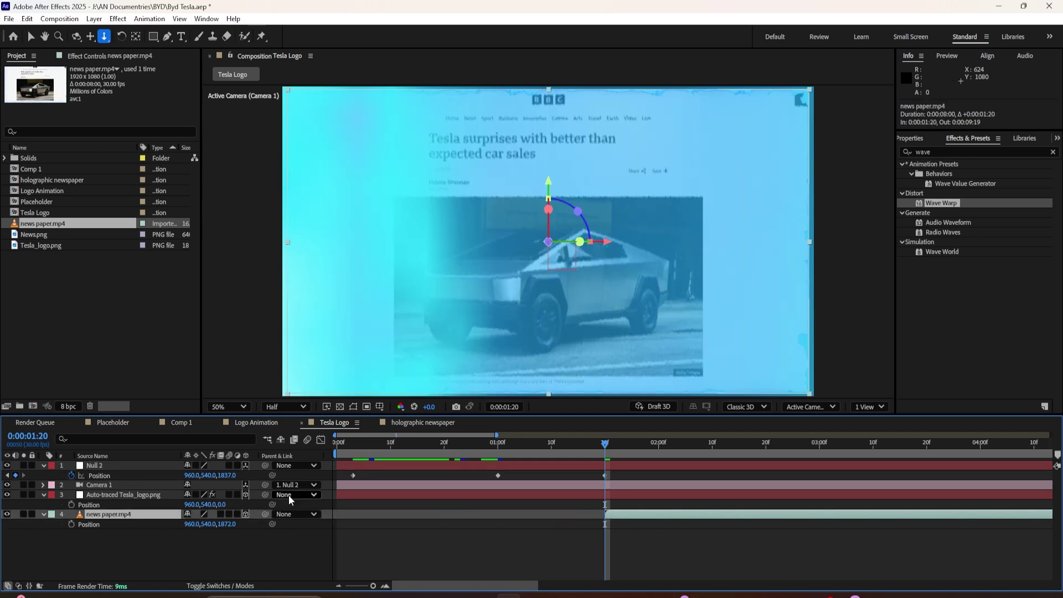
left_click(534, 454)
left_click_drag(535, 454, 674, 446)
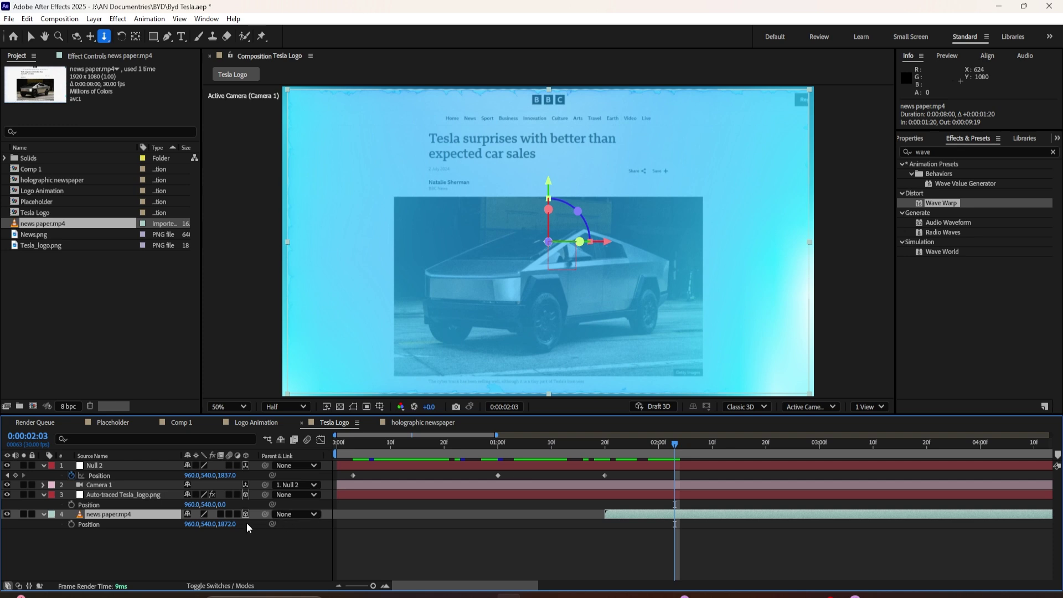
- Push the news paper.mp4 layer back to a Z position of 3207 and increase the null's Z position at its 0:00:01:20 keyframe
left_click_drag(229, 527, 419, 533)
left_click_drag(223, 524, 548, 527)
key("j")
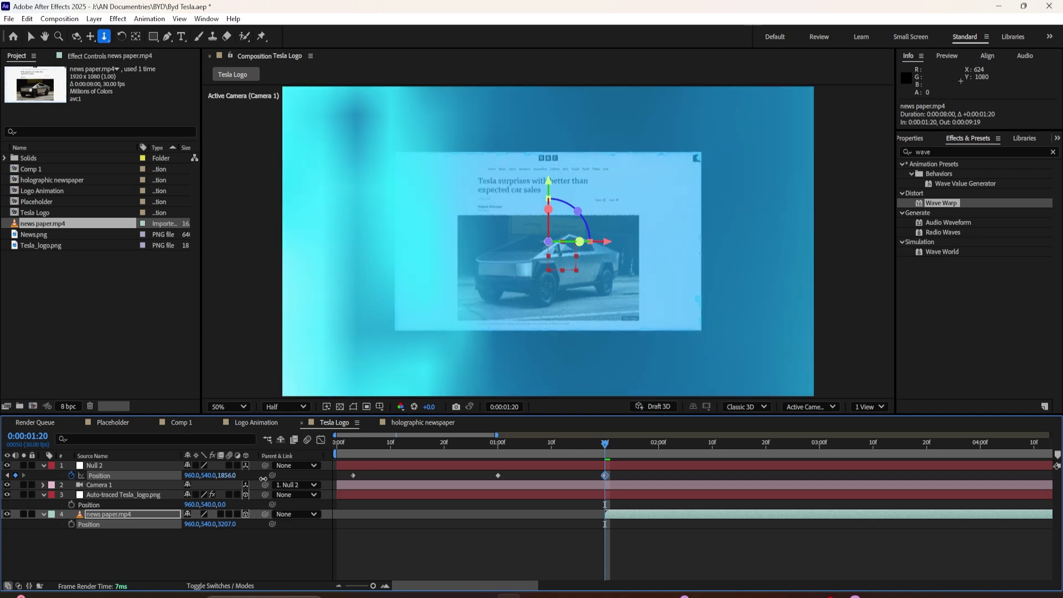
- Shift the news paper.mp4 layer to start at 0:00:01:08
left_click(551, 443)
left_click_drag(609, 514, 544, 513)
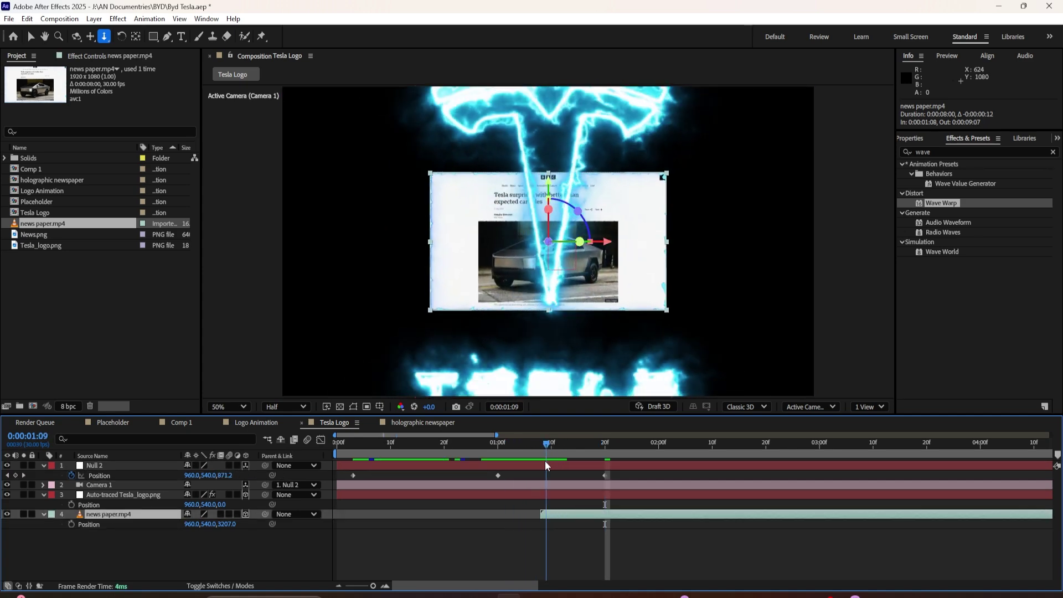
mouse_move(552, 463)
left_mouse_down()
mouse_move(623, 462)
mouse_move(540, 470)
left_mouse_up()
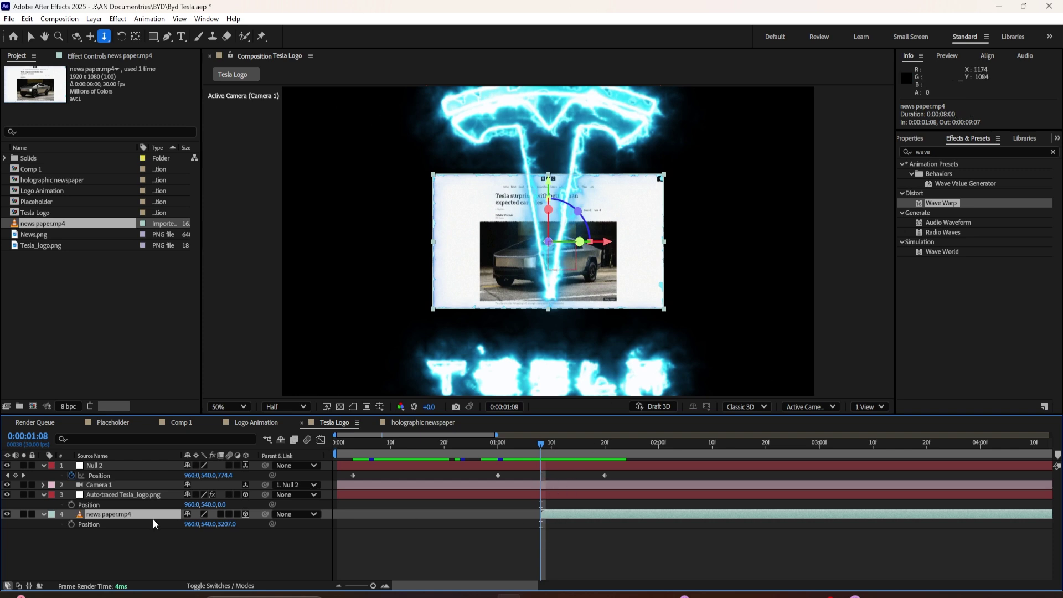
- Keyframe the news paper.mp4 layer's opacity at 0% at 0:00:01:08 and 100% at 0:00:01:09
key("t")
left_click(70, 525)
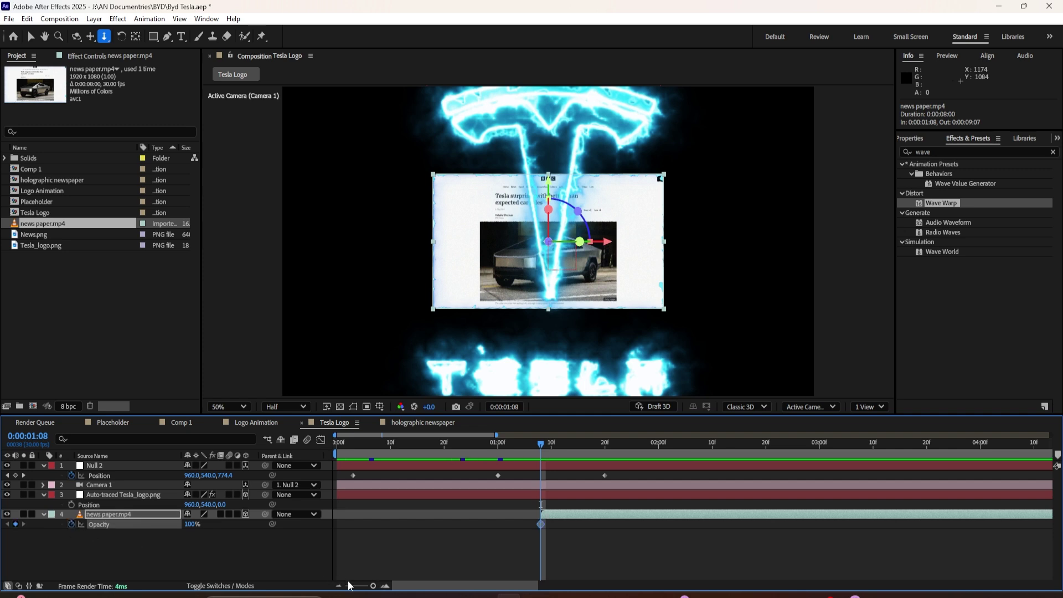
left_click_drag(372, 586, 381, 588)
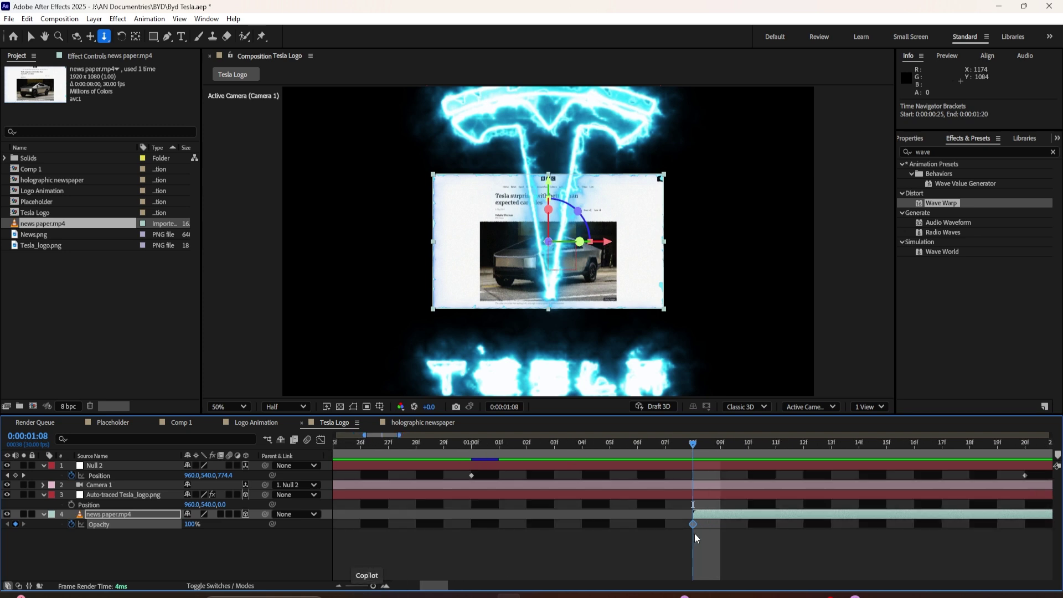
left_click_drag(693, 524, 719, 526)
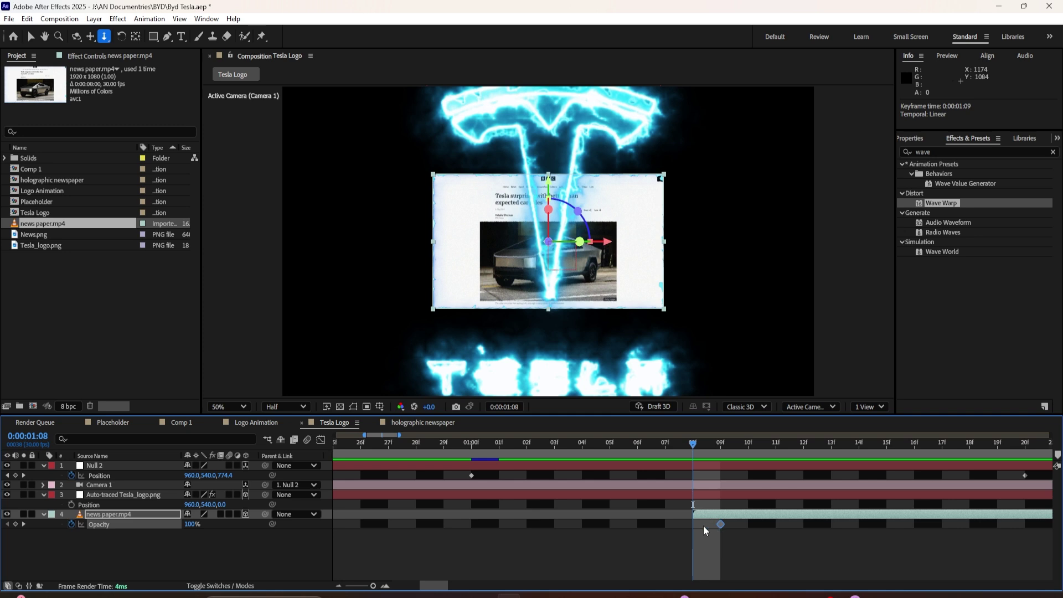
left_click(191, 525)
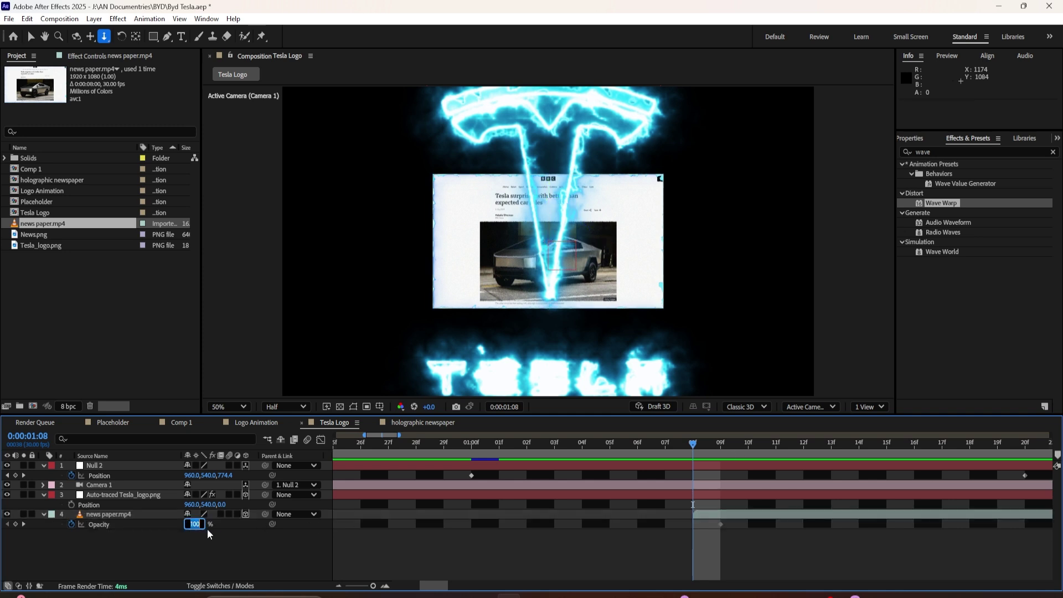
type("0")
key("Return")
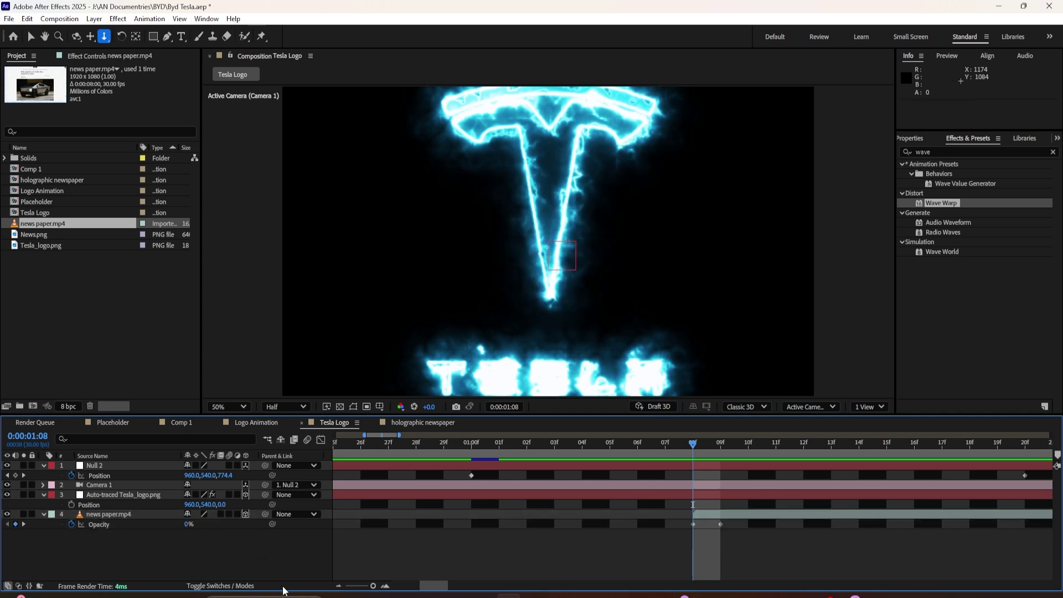
- Add an opacity keyframe of 0% to the news paper.mp4 layer at 0:00:01:10
left_click_drag(696, 449, 748, 451)
left_click(190, 524)
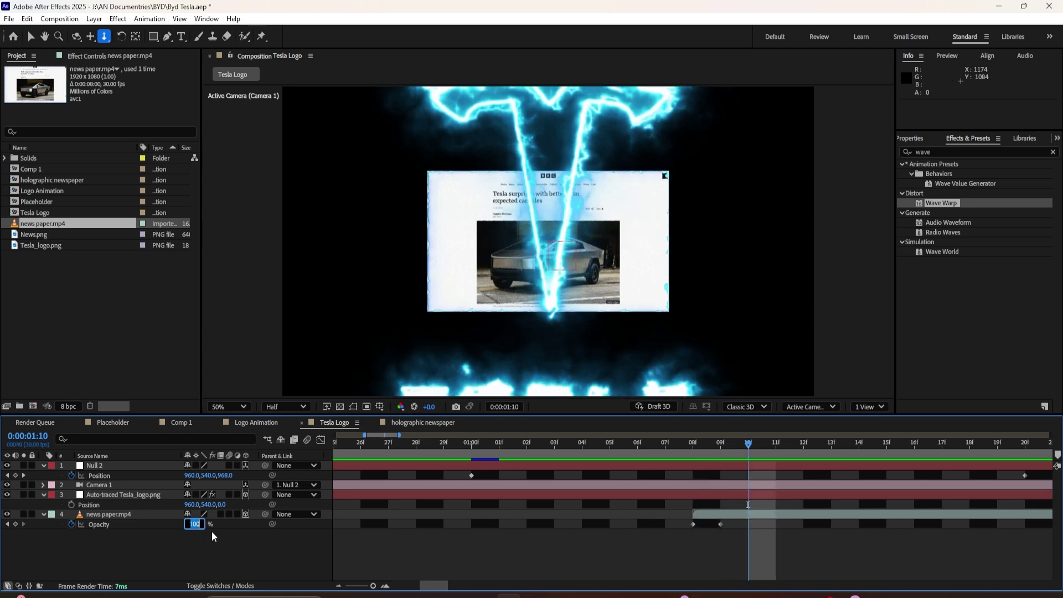
type("0")
key("Return")
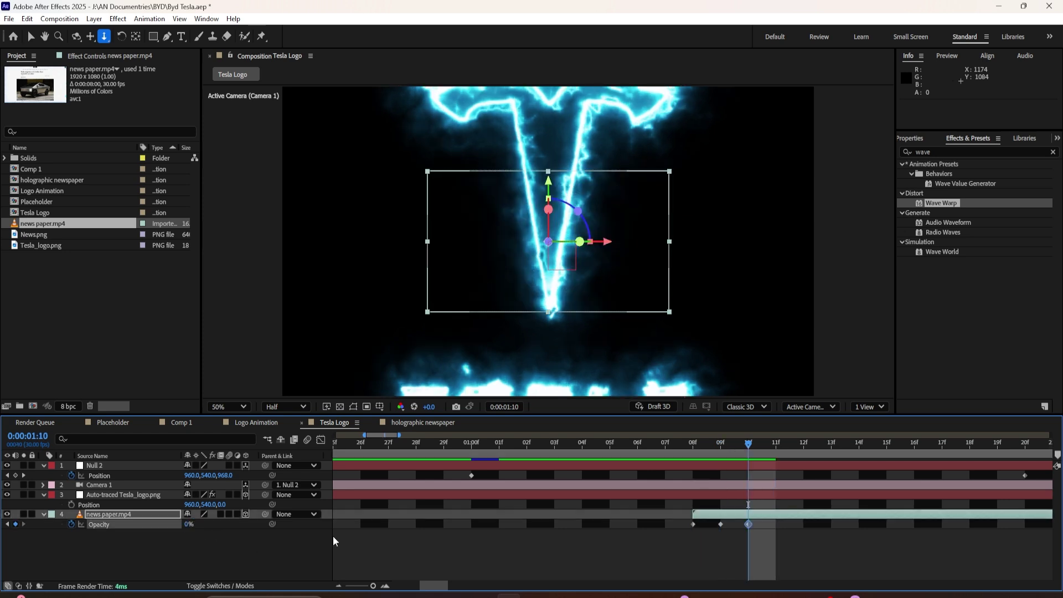
- Add opacity keyframes to the news paper.mp4 layer at 100% on 0:00:01:11 and 0% on 0:00:01:12
left_click(775, 448)
left_click(190, 525)
type("100")
key("Return")
key("Page_Down")
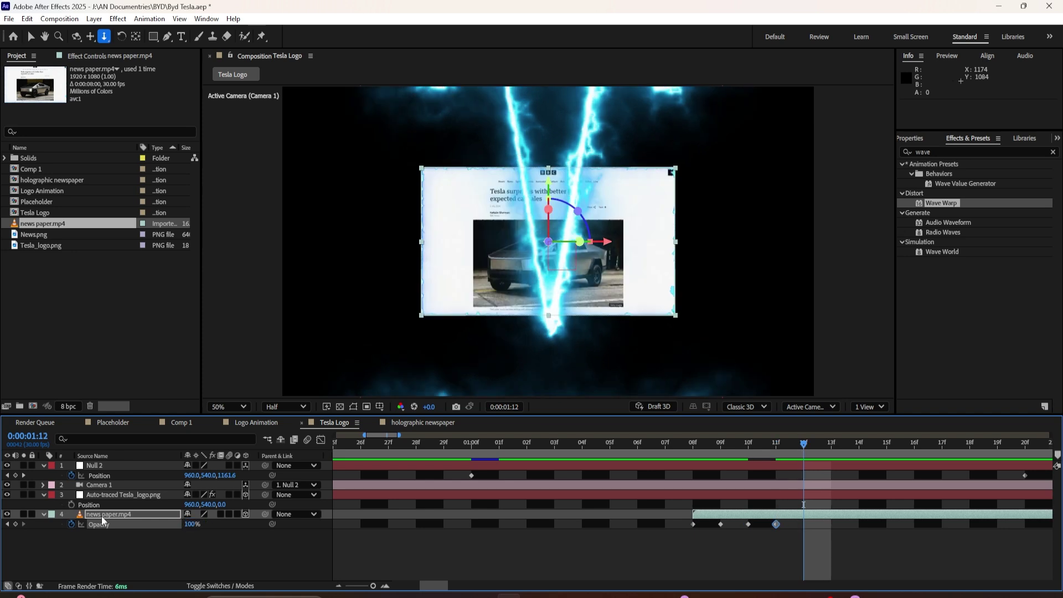
left_click(190, 524)
type("0")
key("Return")
- Finish the news paper.mp4 flicker with an opacity keyframe of 100% at 0:00:01:13
key("Page_Down")
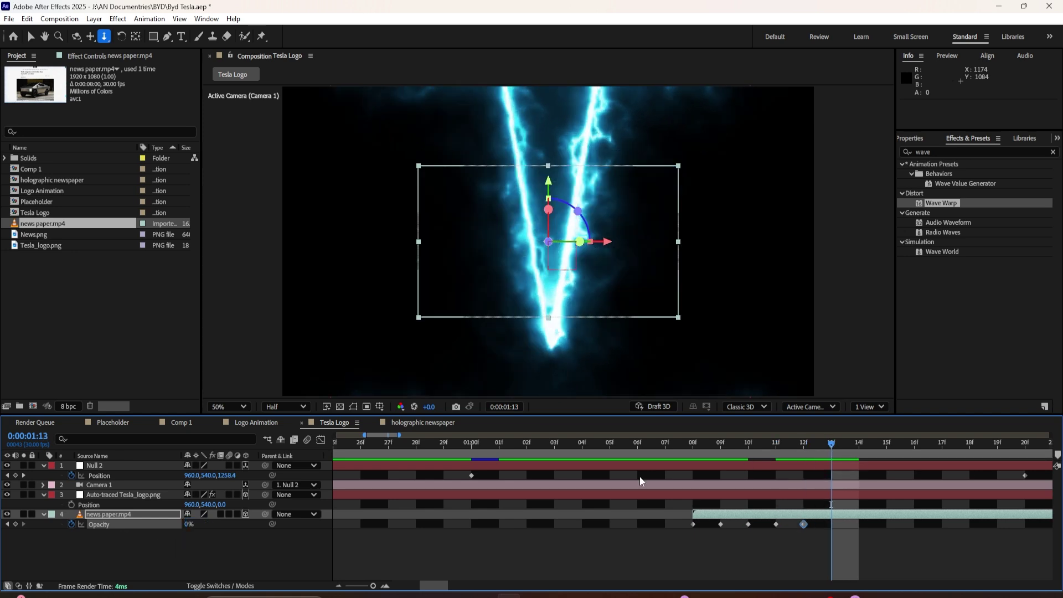
left_click(188, 524)
type("100")
key("Return")
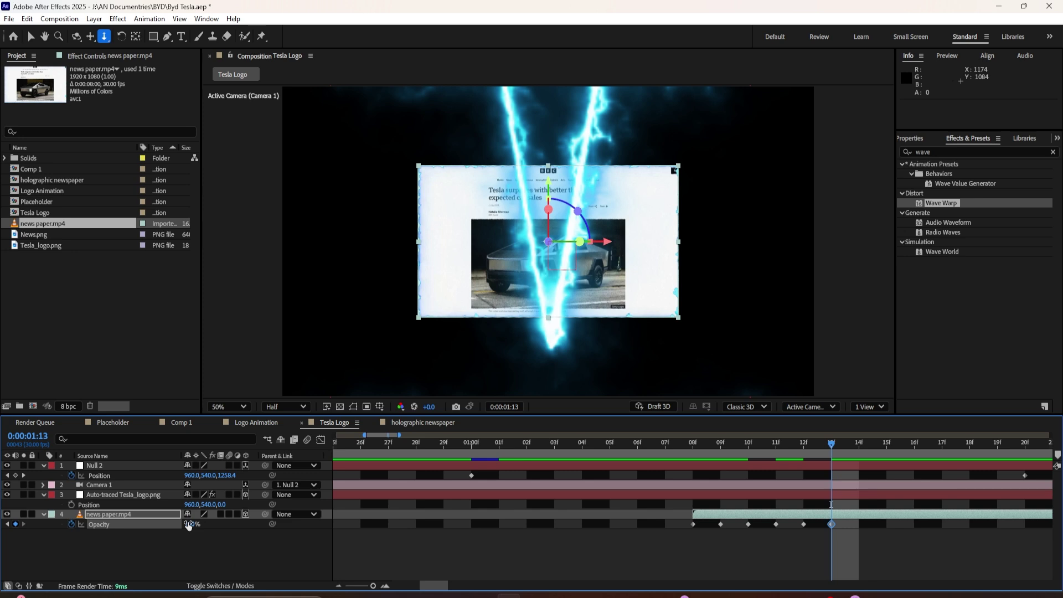
- Apply Easy Ease to all three position keyframes of the Null 2 layer
left_click_drag(373, 585, 372, 588)
left_click_drag(427, 453, 395, 450)
left_click(556, 475)
left_click_drag(287, 473, 276, 470)
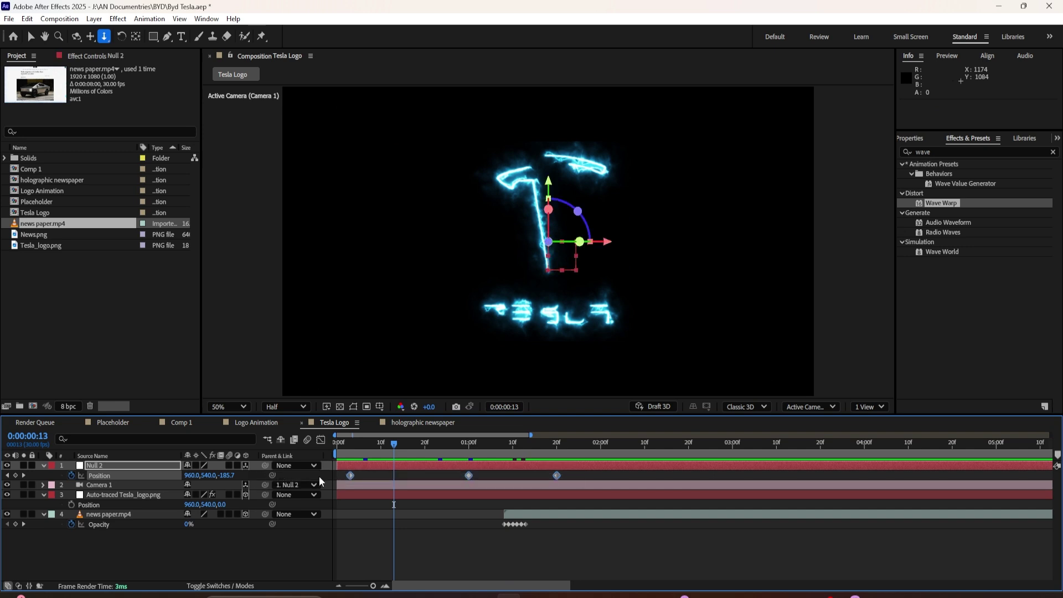
right_click(351, 474)
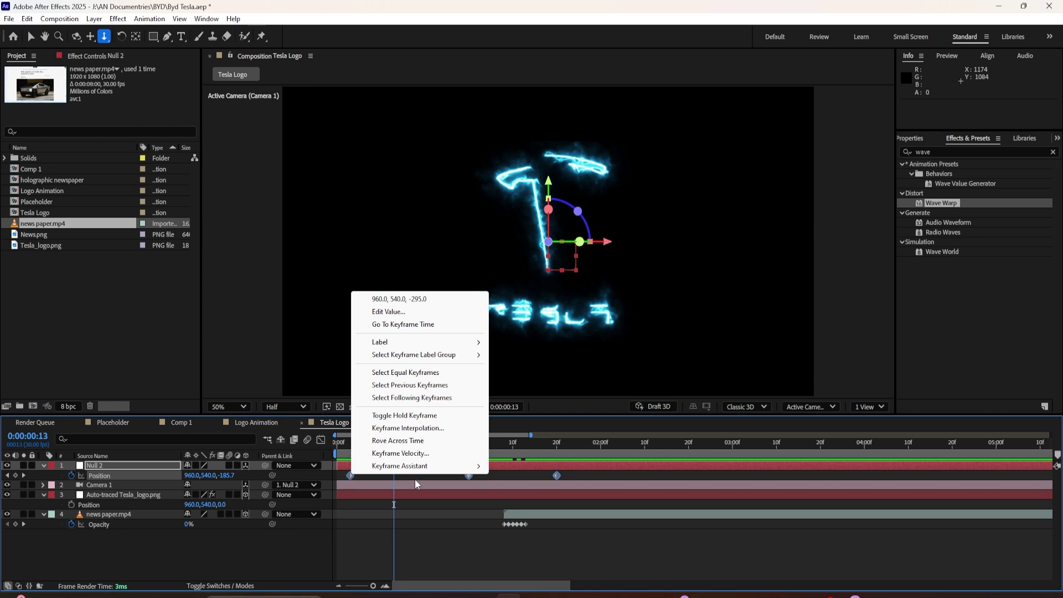
left_click(584, 476)
left_click_drag(585, 474, 619, 492)
key("F9")
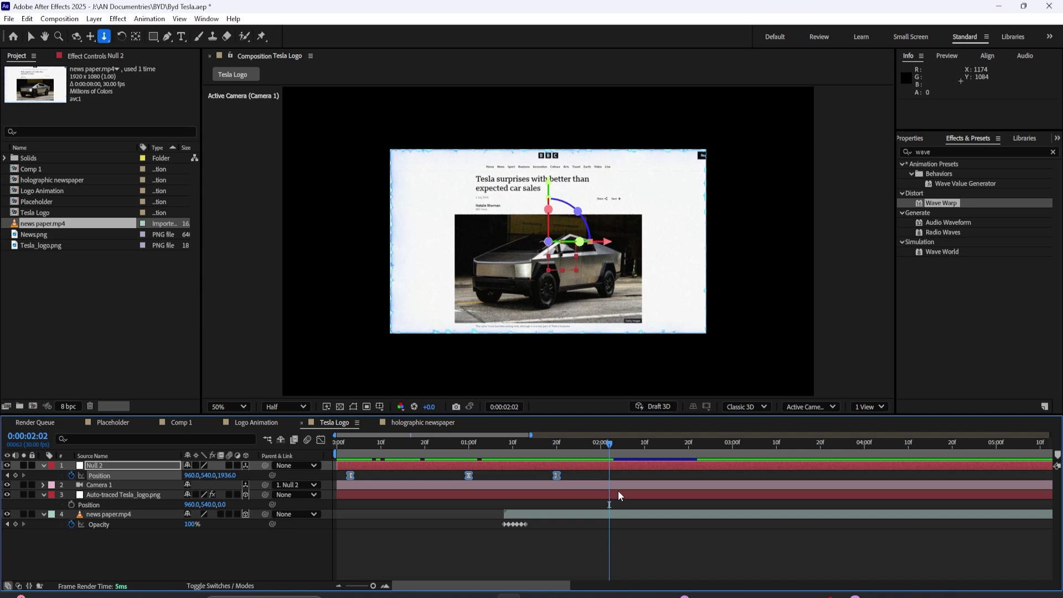